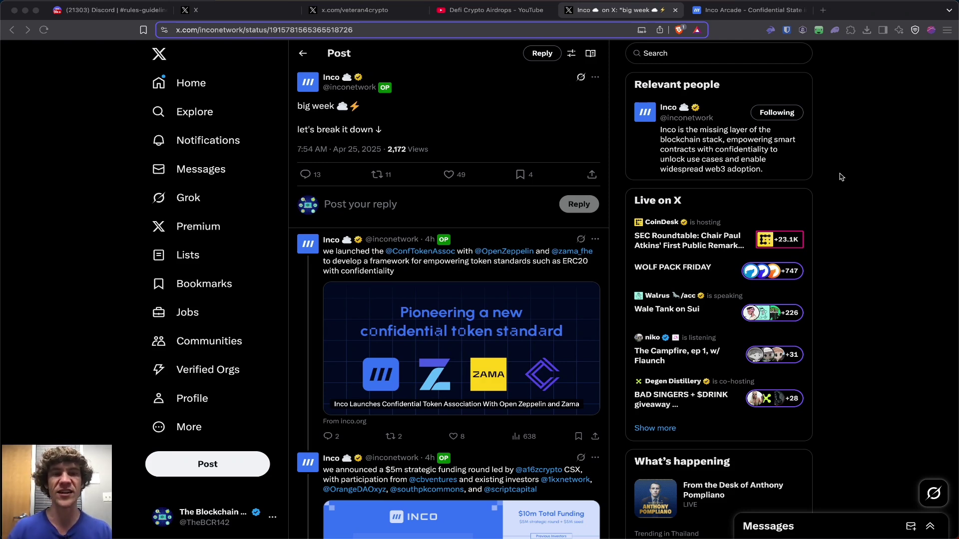
# Glance at the Inco Arcade tab, scroll Inco's big-week X thread, then move to Discord's rules channel
pyautogui.click(759, 15)
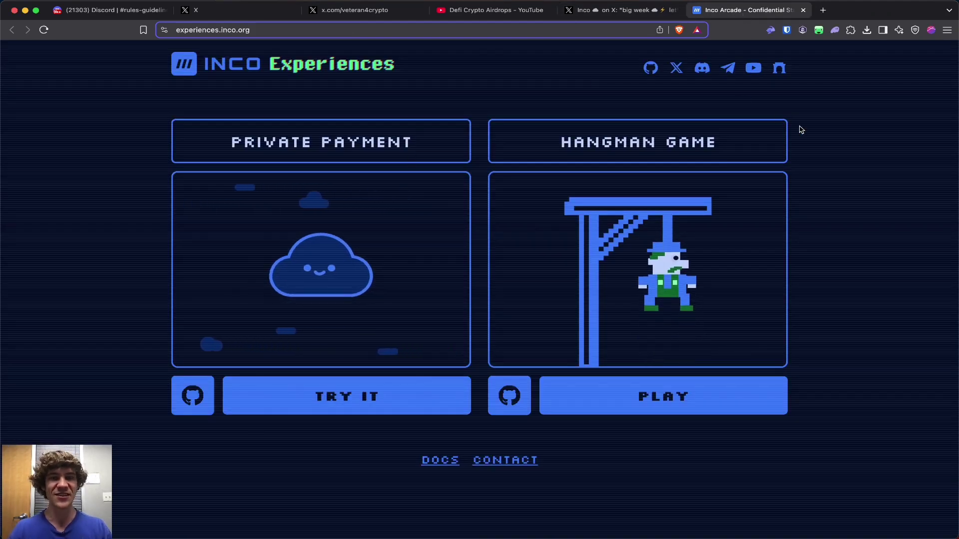
pyautogui.click(613, 15)
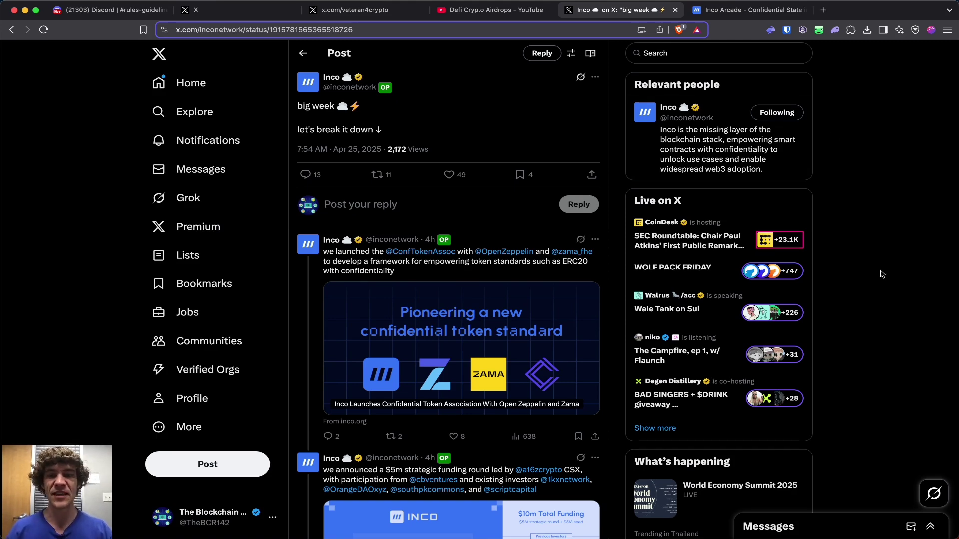
pyautogui.scroll(-4, 881, 275)
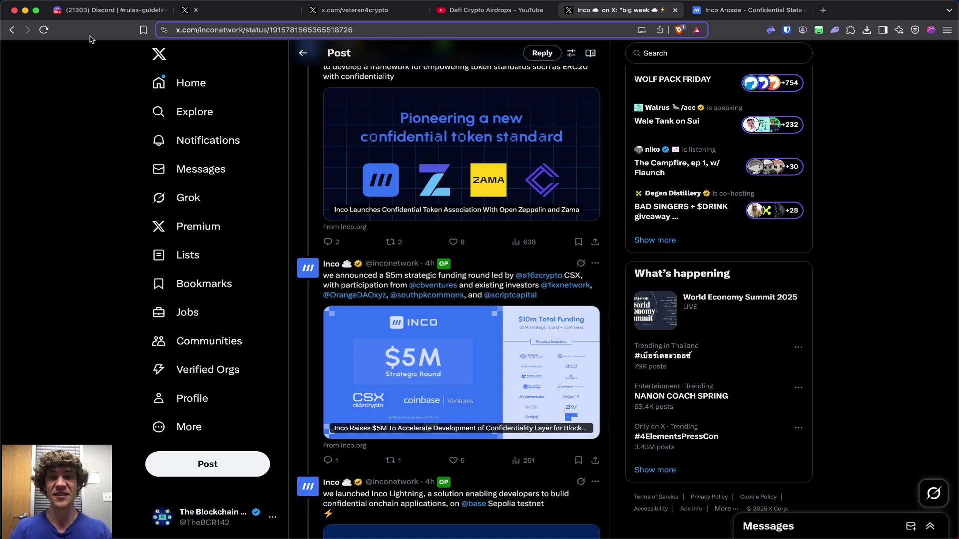
pyautogui.click(112, 11)
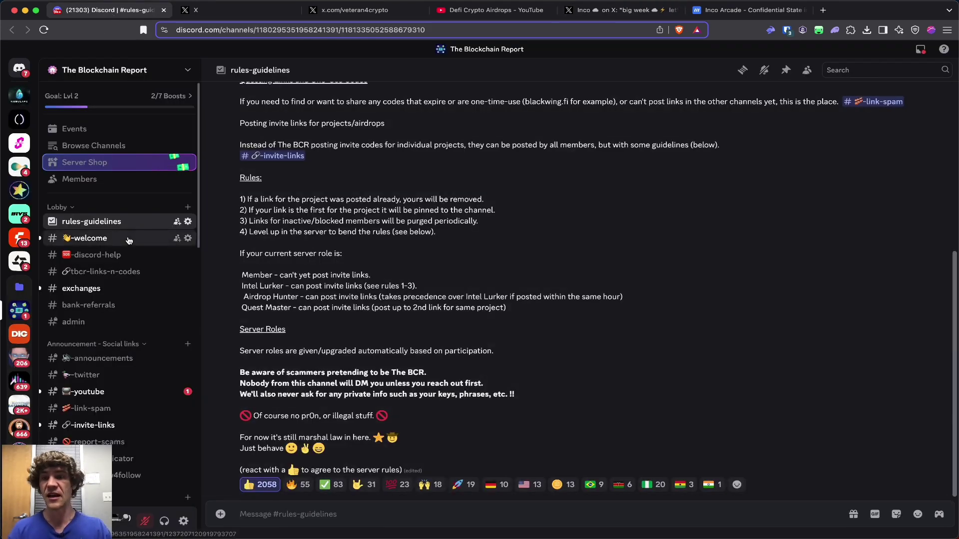
# Open #welcome and expand the server-rules and how-you-found-the-server questionnaire dropdowns
pyautogui.click(129, 240)
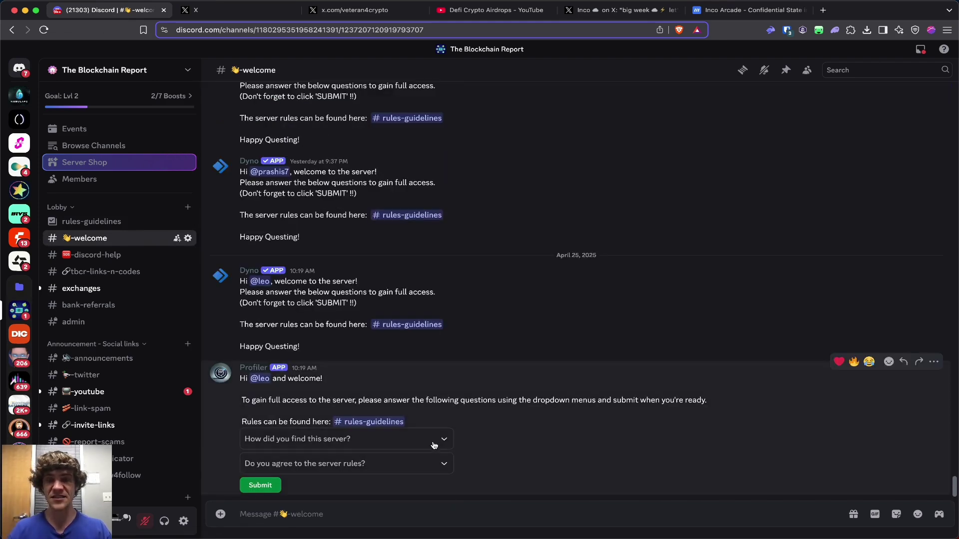
pyautogui.click(434, 465)
pyautogui.click(434, 440)
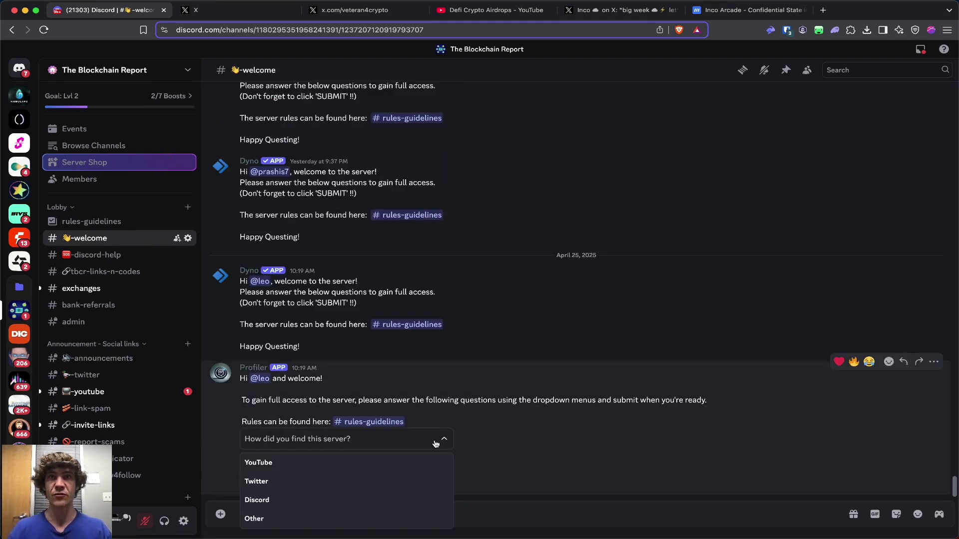
pyautogui.click(488, 437)
# Return to #rules-guidelines, scroll the channel sidebar, and move to The Blockchain Report's X profile
pyautogui.click(121, 223)
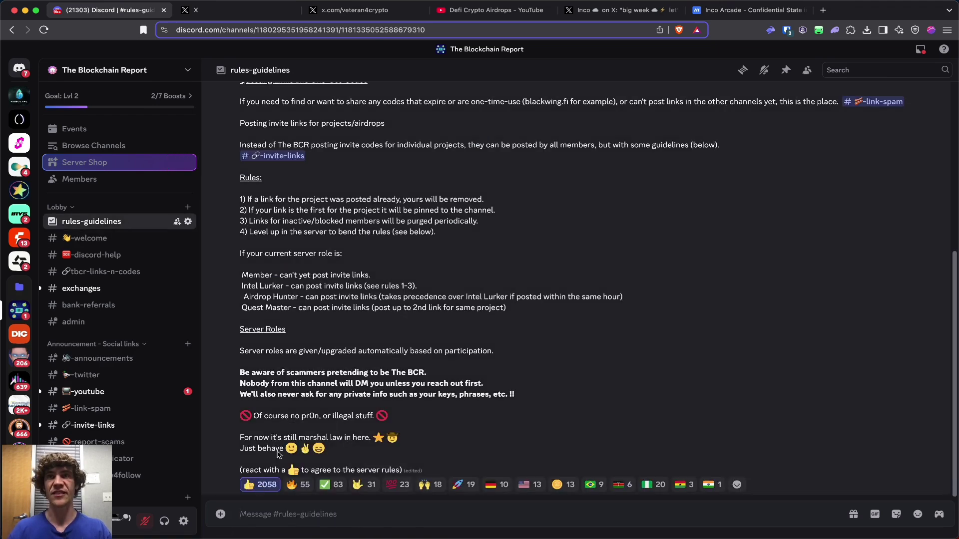
pyautogui.scroll(-10, 118, 371)
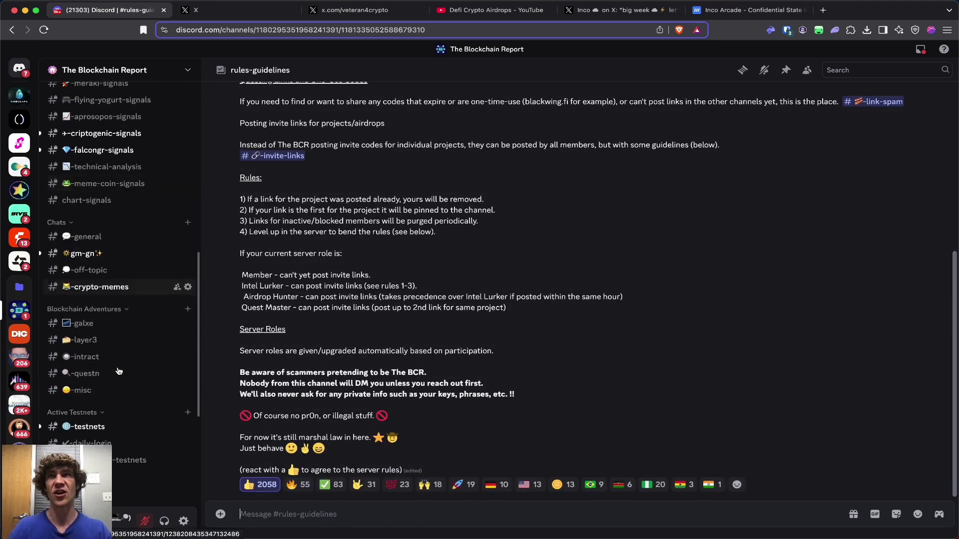
pyautogui.scroll(-5, 119, 371)
pyautogui.scroll(15, 118, 371)
pyautogui.click(251, 11)
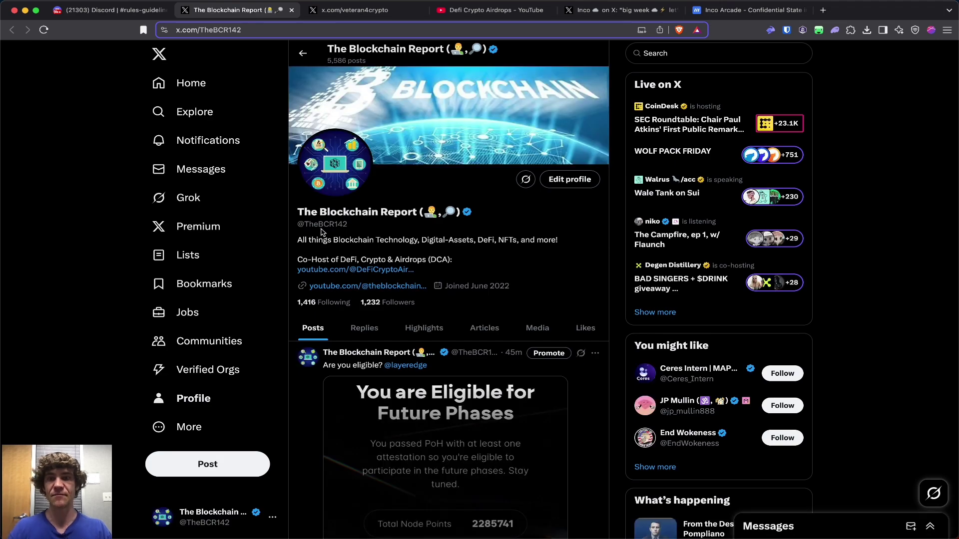
# Scroll The Blockchain Report's X profile, then go to the Defi Crypto Airdrops YouTube channel
pyautogui.scroll(5, 323, 232)
pyautogui.scroll(-5, 360, 221)
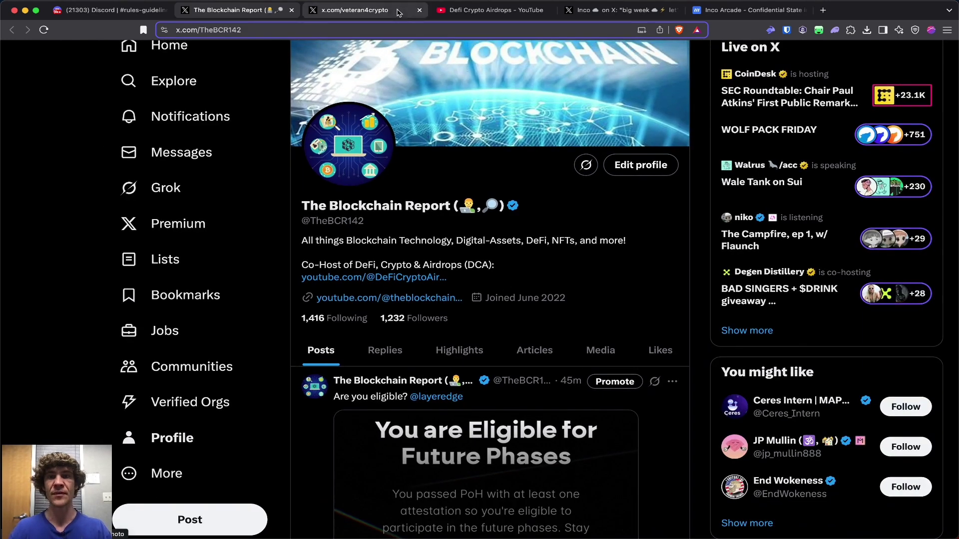
pyautogui.click(465, 11)
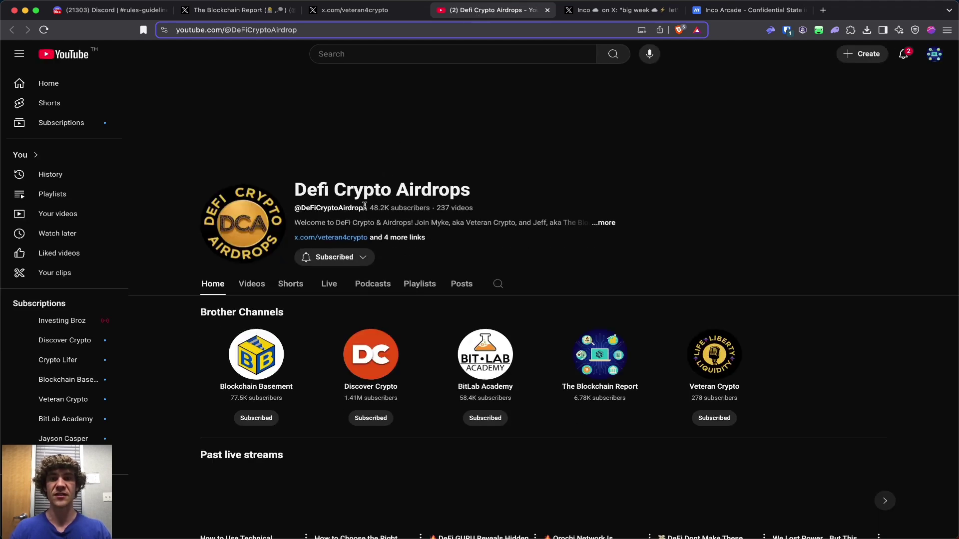
# Scroll the Defi Crypto Airdrops channel, check the veteran4crypto X profile, then return to Inco's post
pyautogui.scroll(5, 309, 210)
pyautogui.scroll(5, 309, 209)
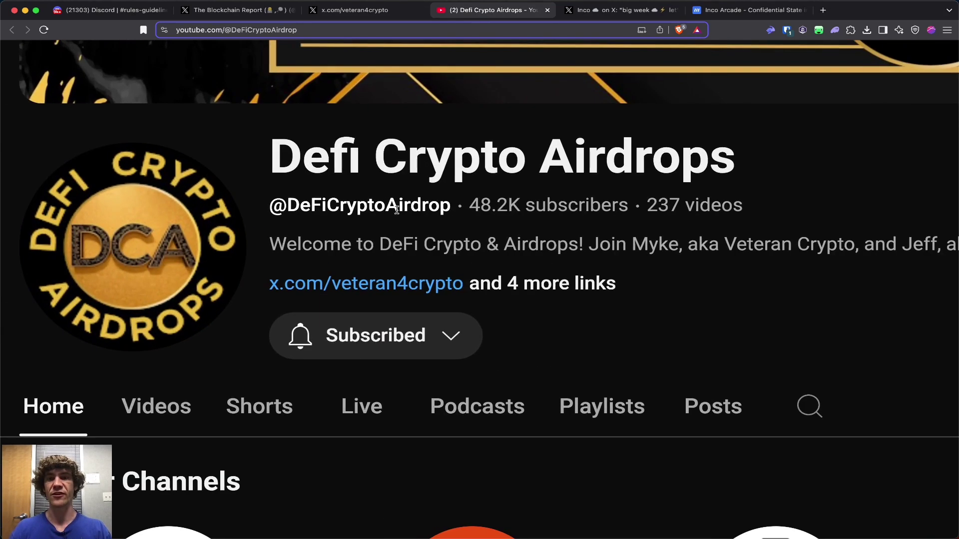
pyautogui.scroll(-10, 427, 210)
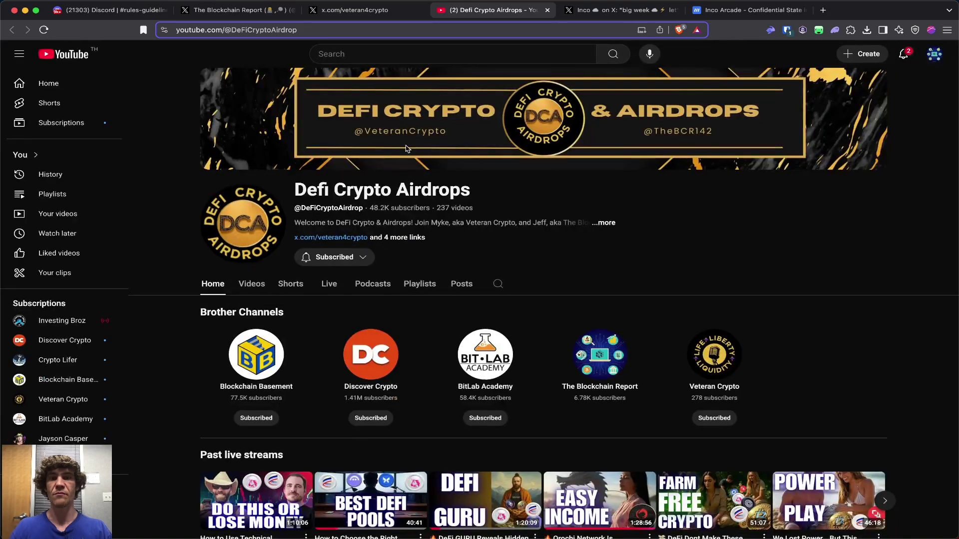
pyautogui.click(363, 11)
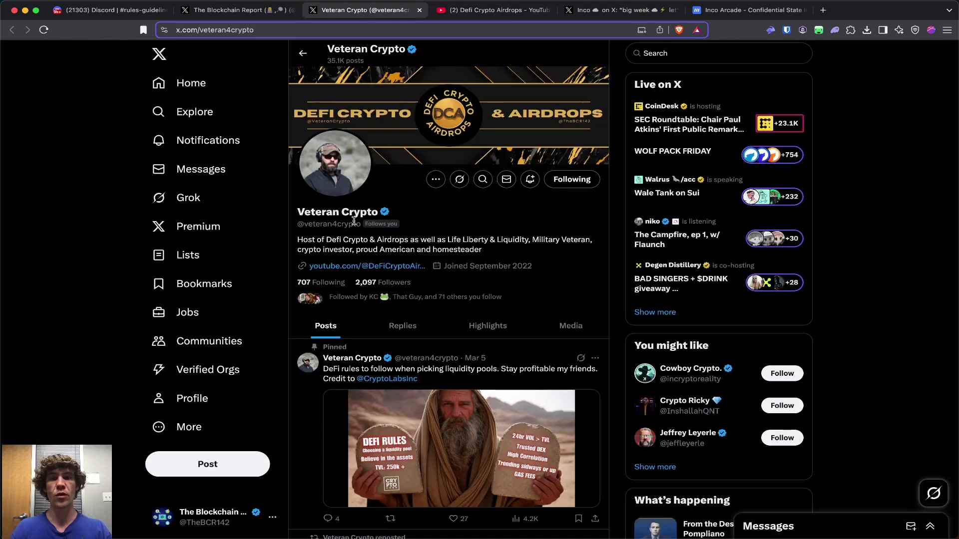
pyautogui.scroll(5, 339, 230)
pyautogui.scroll(-5, 339, 228)
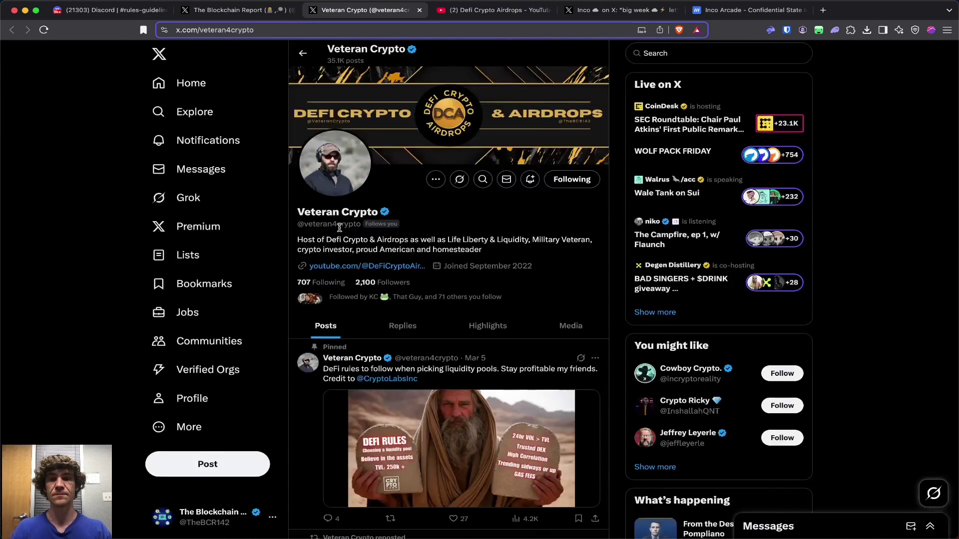
pyautogui.click(532, 9)
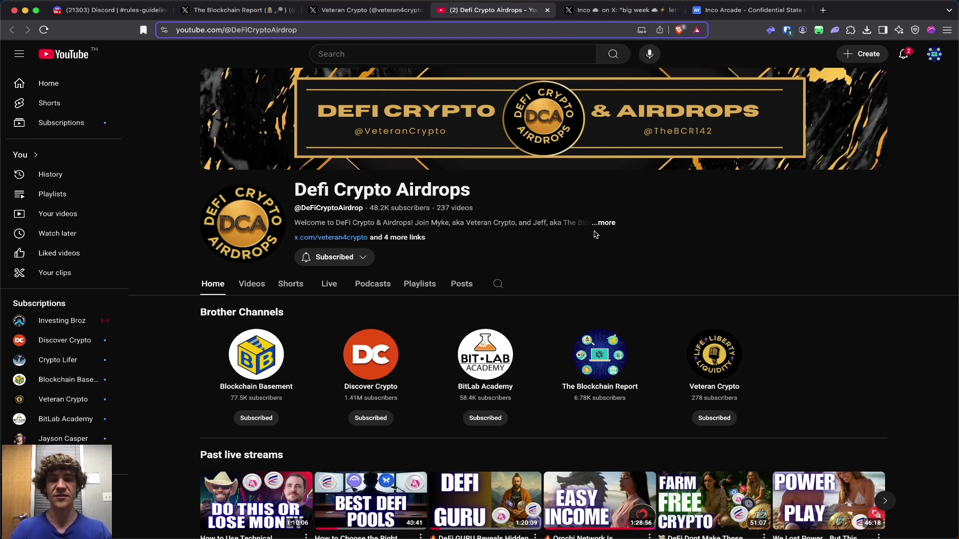
pyautogui.click(637, 9)
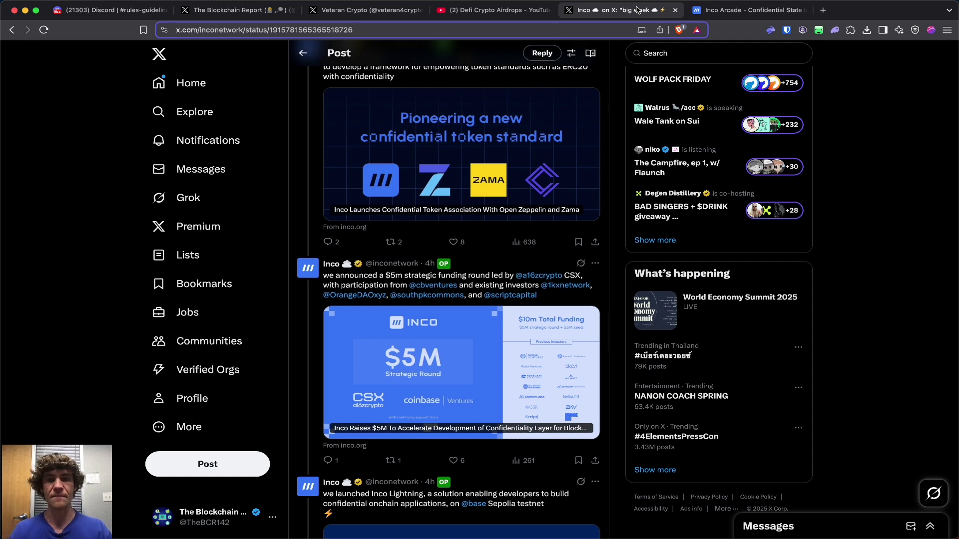
# Scroll down through Inco's big-week thread until the Experiences post is reached
pyautogui.scroll(3, 505, 150)
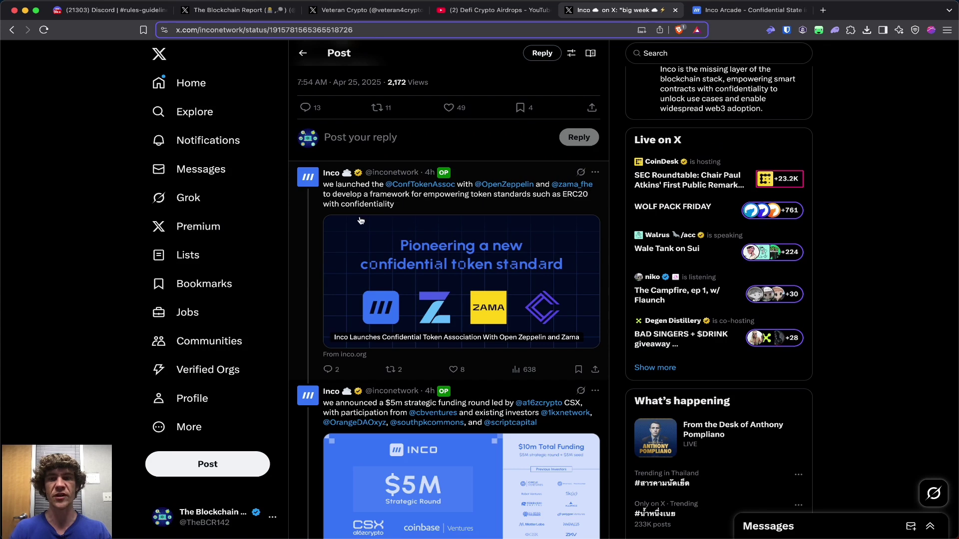
pyautogui.scroll(-5, 498, 194)
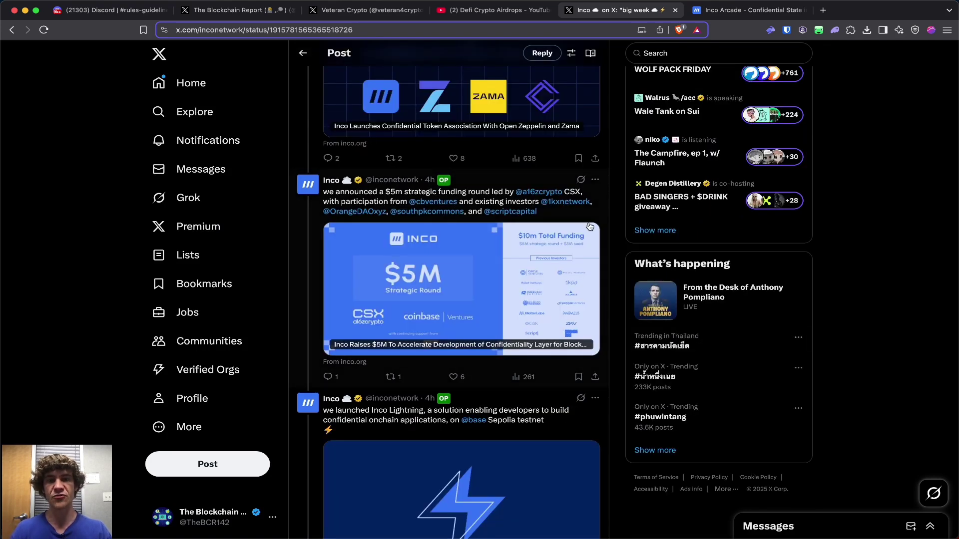
pyautogui.scroll(-1, 589, 227)
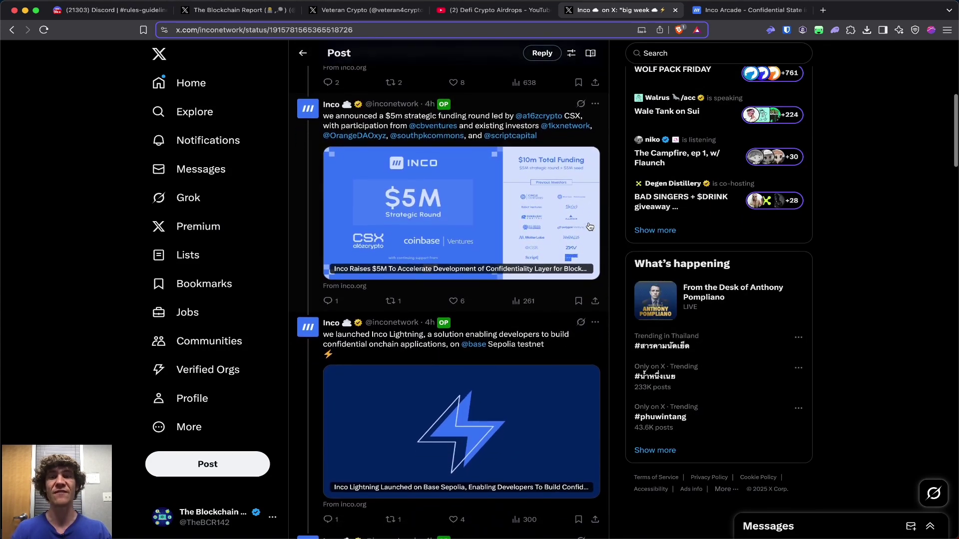
pyautogui.scroll(-3, 589, 227)
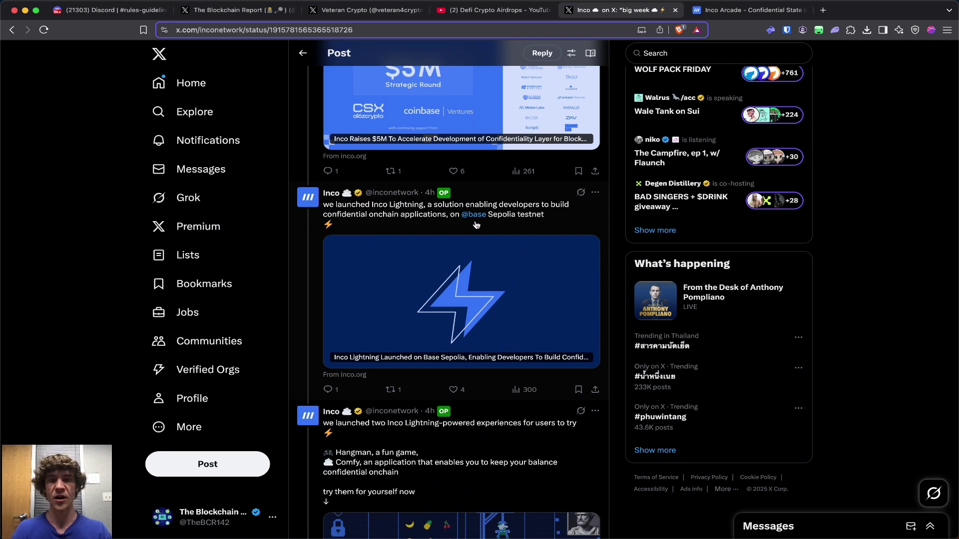
pyautogui.scroll(-3, 612, 223)
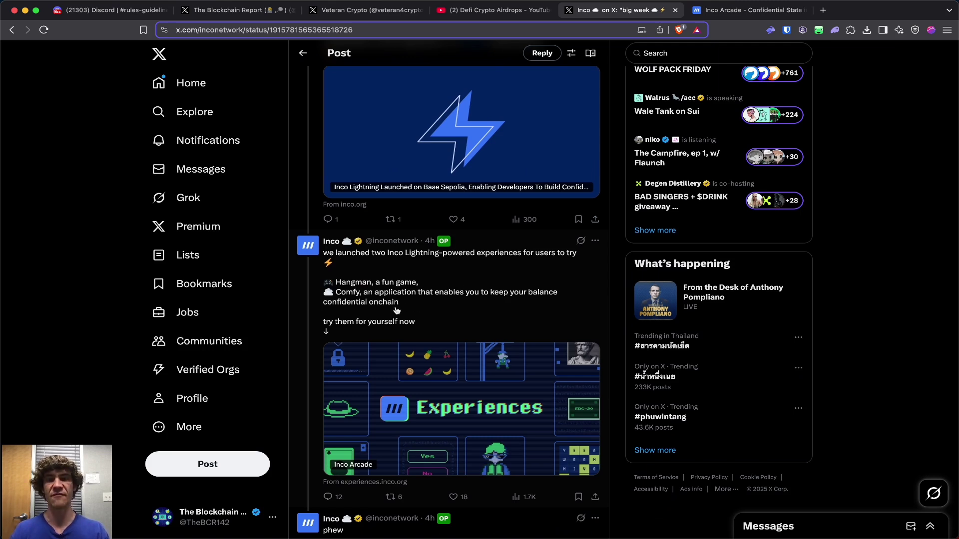
pyautogui.scroll(-6, 565, 273)
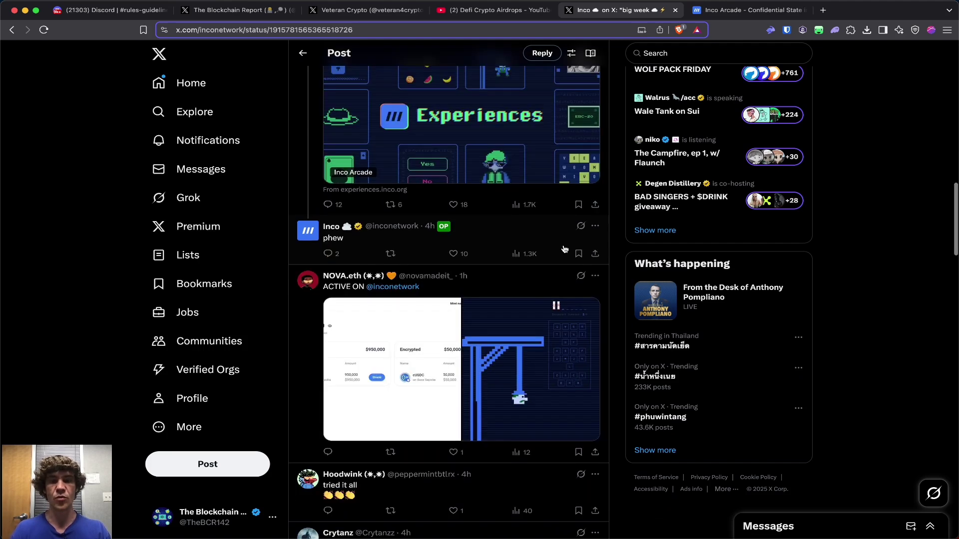
pyautogui.scroll(10, 564, 107)
# Connect Rabby Wallet to Comfy, reveal the $0 cUSDC balance, and dismiss the Unshield window
pyautogui.click(705, 11)
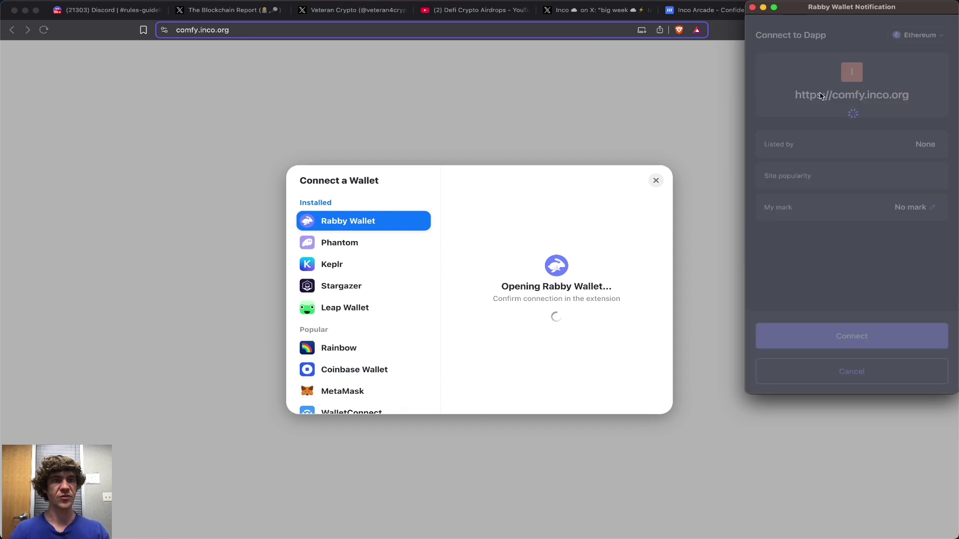
pyautogui.click(849, 336)
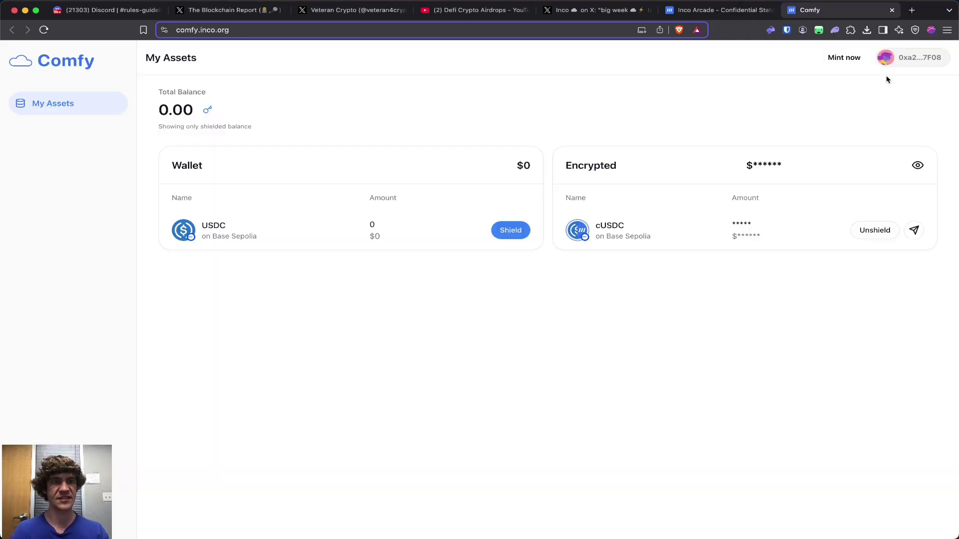
pyautogui.click(917, 164)
pyautogui.click(869, 231)
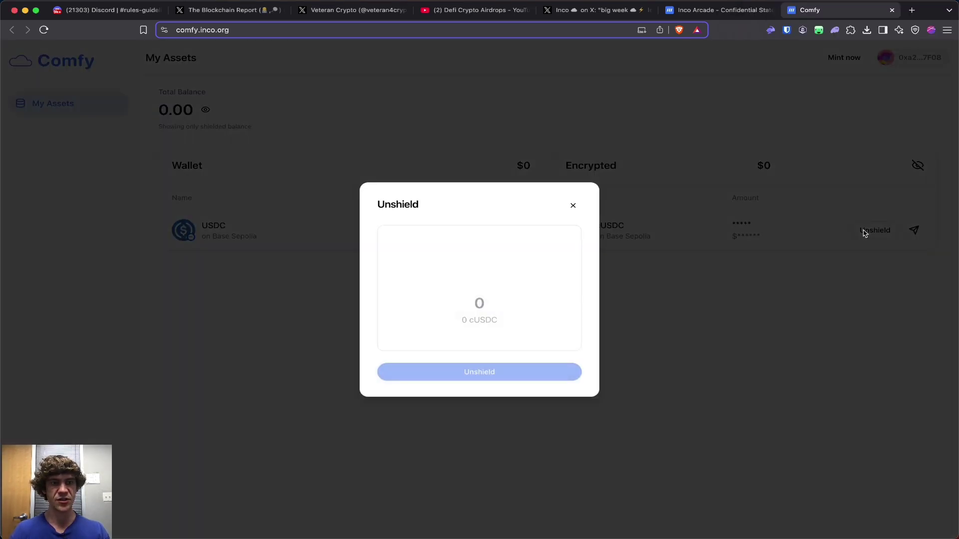
pyautogui.click(572, 205)
# Mint 1000 USDC to the wallet, approving and confirming the transaction in Rabby
pyautogui.click(831, 60)
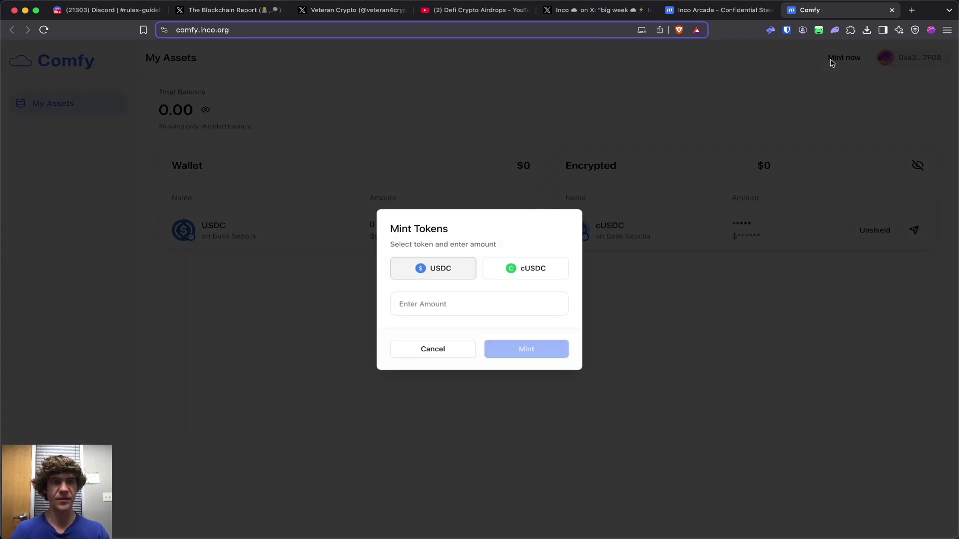
pyautogui.click(430, 298)
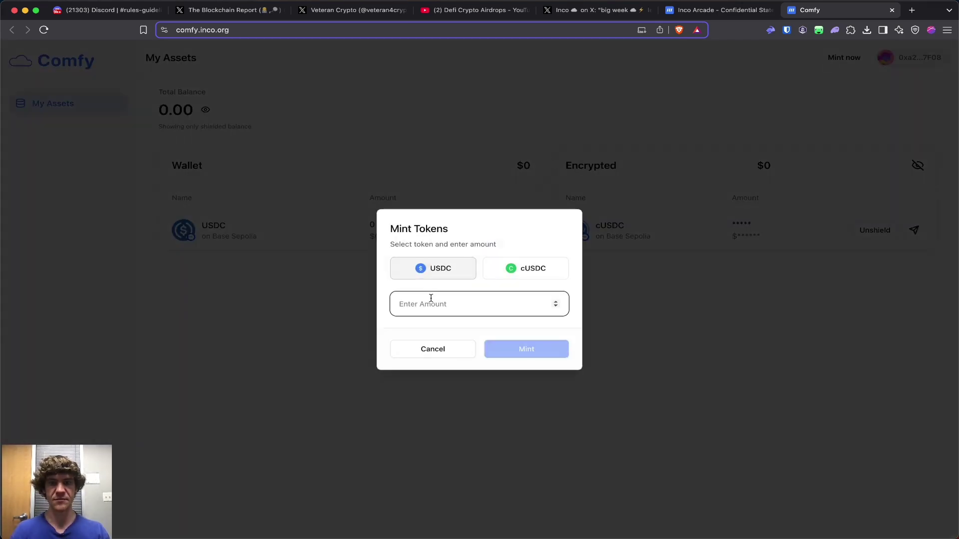
pyautogui.write('1000')
pyautogui.press('Return')
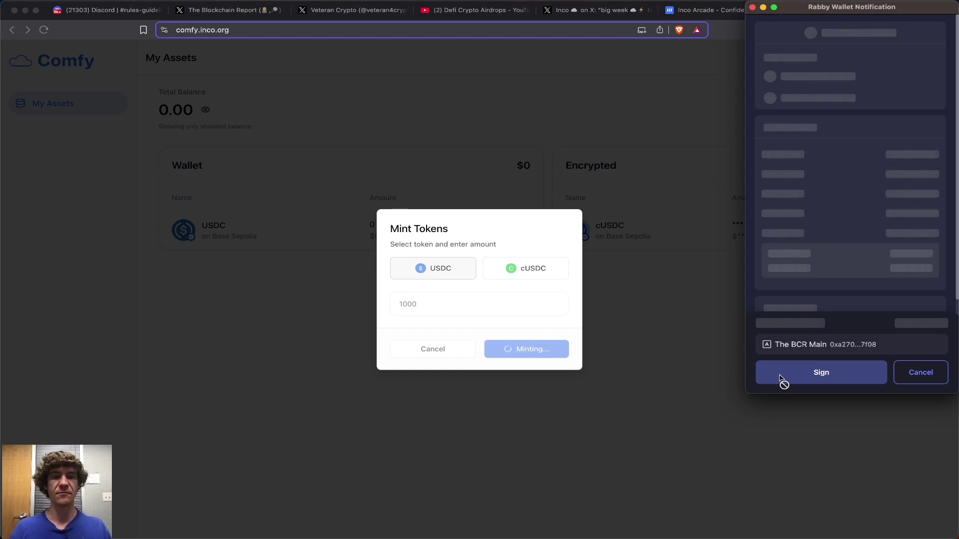
pyautogui.click(781, 376)
pyautogui.click(782, 377)
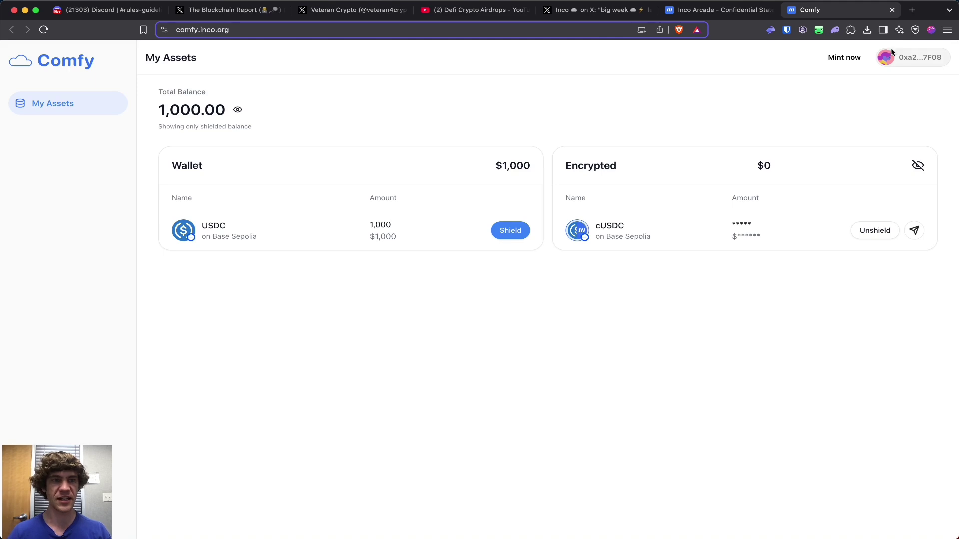
# Mint cUSDC as well, bringing the encrypted balance to 1,000
pyautogui.click(844, 58)
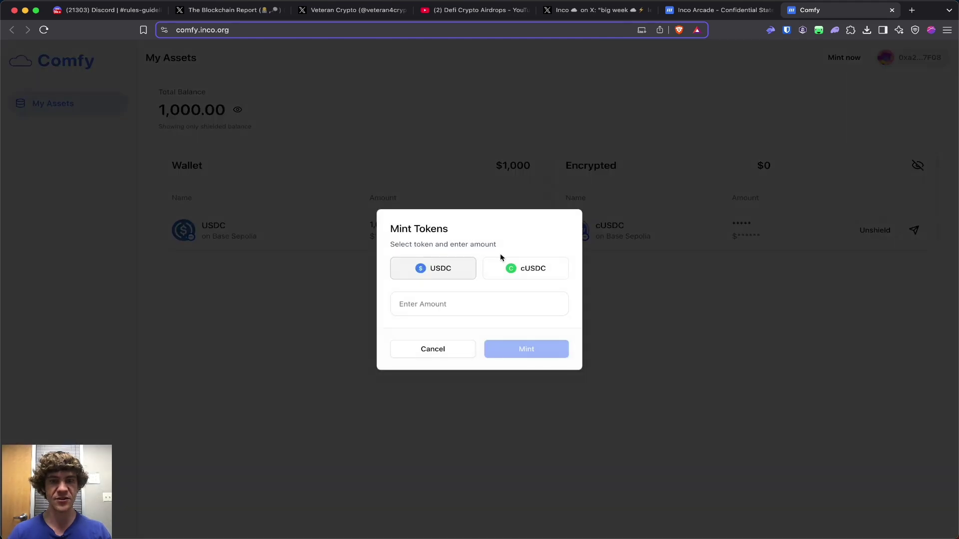
pyautogui.click(520, 276)
pyautogui.click(469, 308)
pyautogui.write('1000')
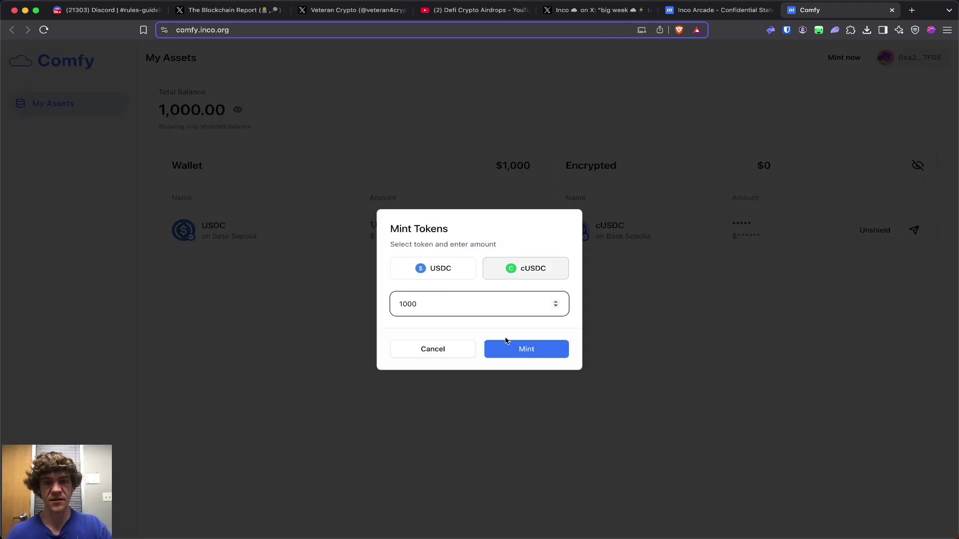
pyautogui.click(517, 349)
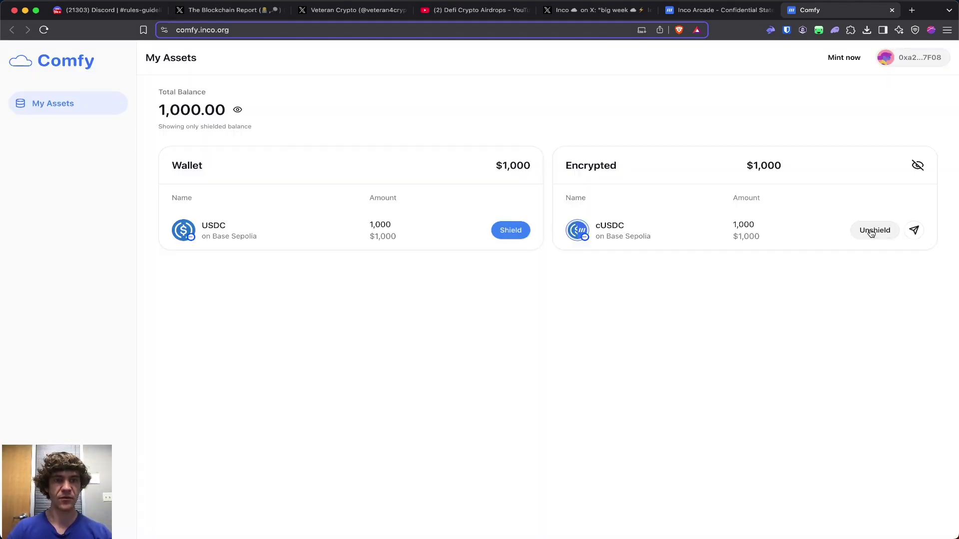
pyautogui.click(871, 231)
# Shield the 1,000 wallet USDC, passing ScamSniffer and signing the approval and shield in Rabby
pyautogui.click(633, 211)
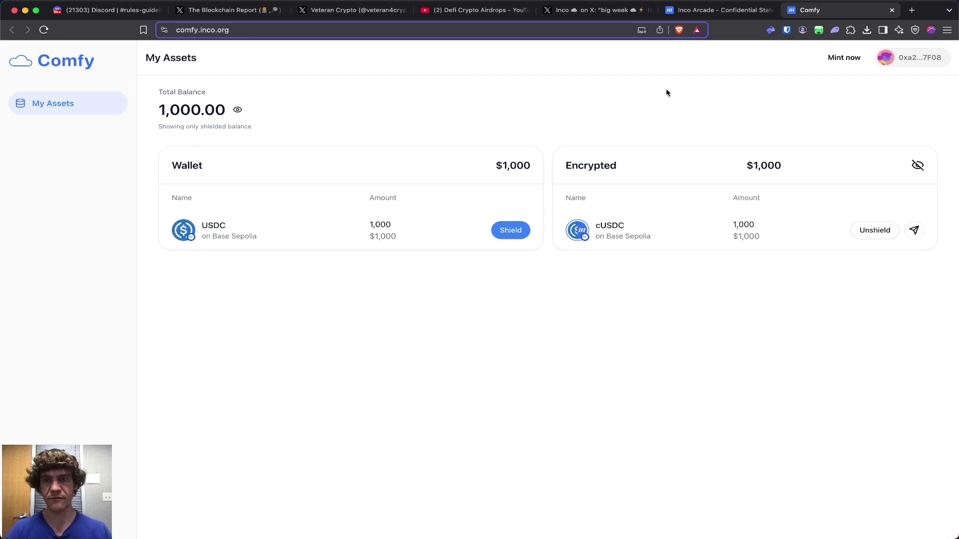
pyautogui.click(508, 236)
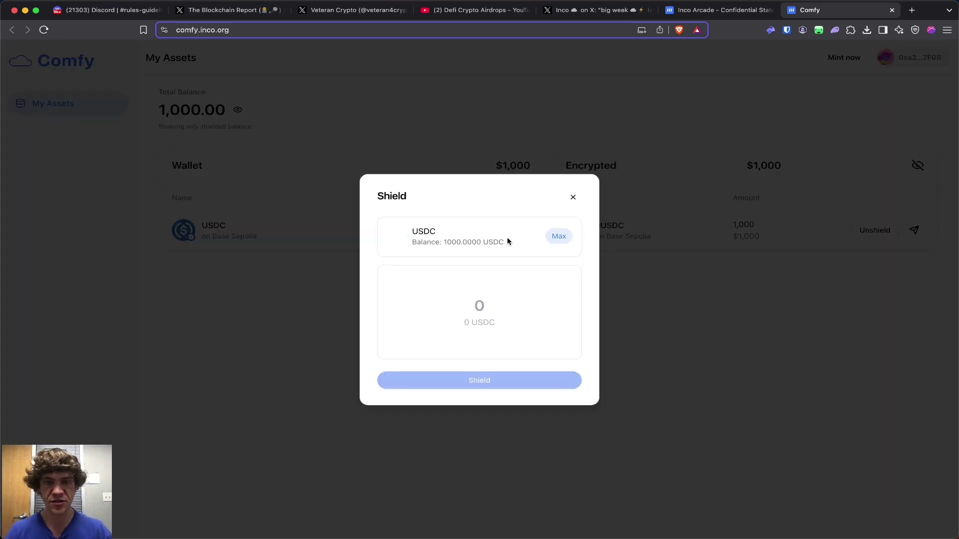
pyautogui.click(488, 382)
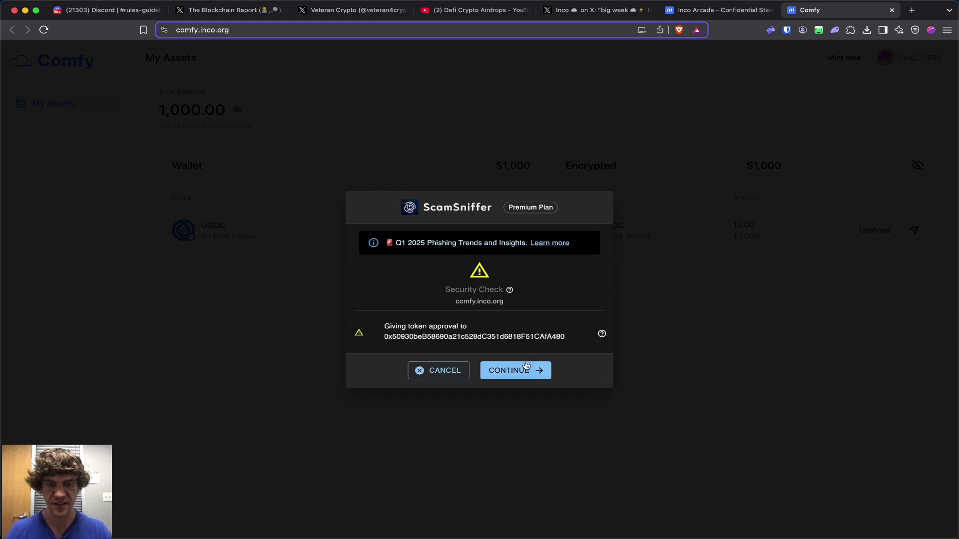
pyautogui.click(526, 367)
pyautogui.click(799, 372)
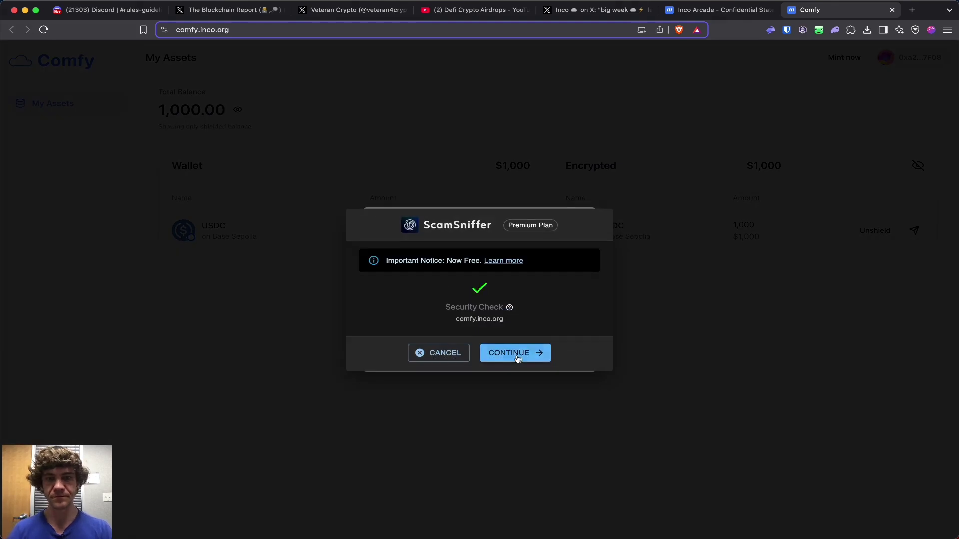
pyautogui.click(514, 352)
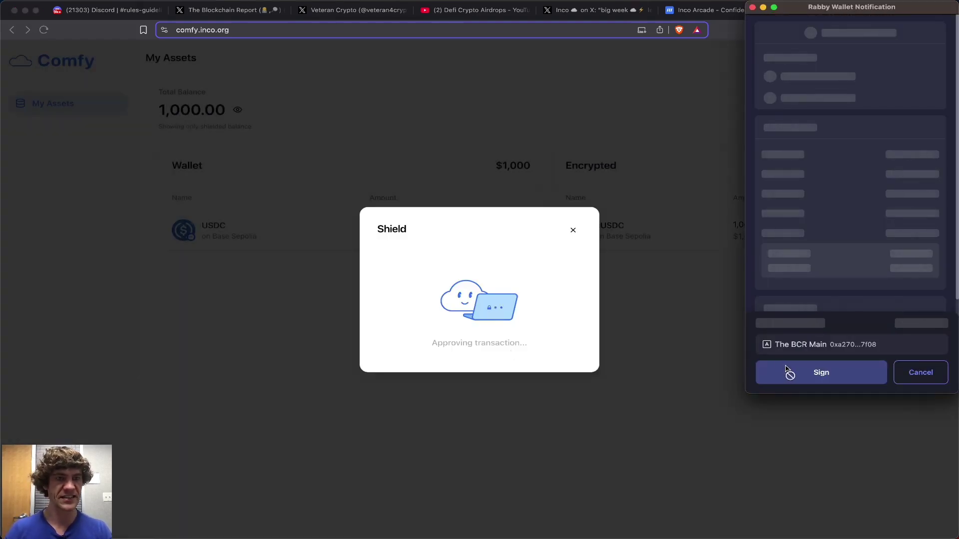
pyautogui.click(821, 375)
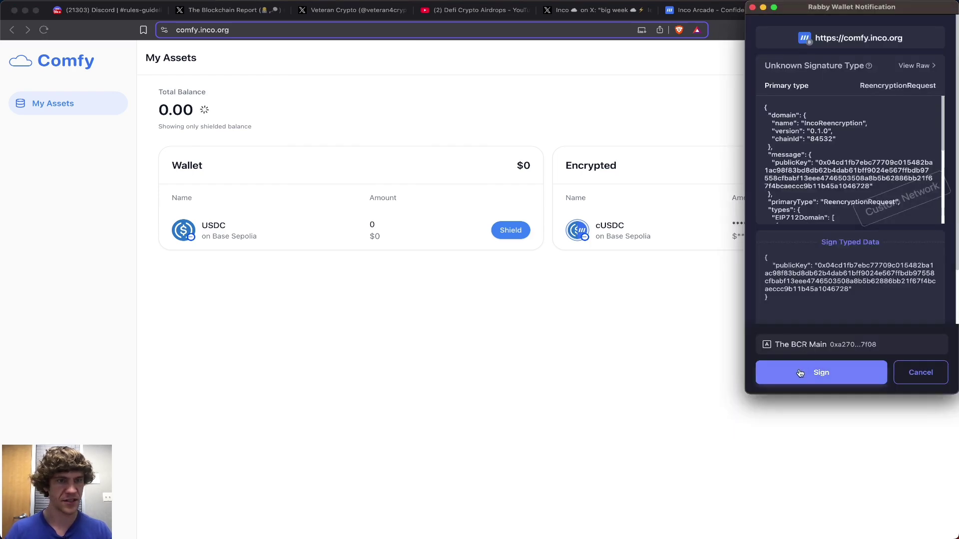
# Sign the balance-reveal requests so the encrypted cUSDC shows 2,000
pyautogui.click(802, 370)
pyautogui.click(802, 369)
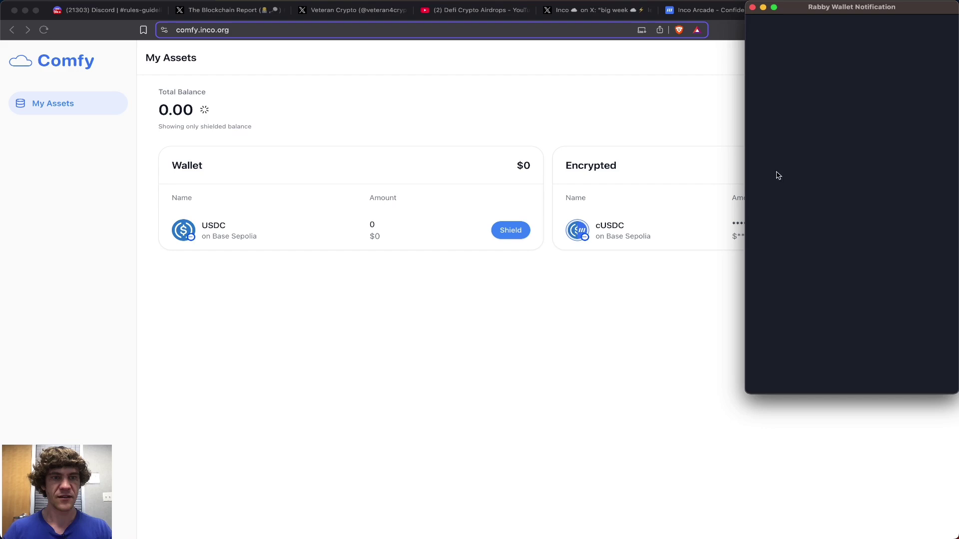
pyautogui.click(800, 374)
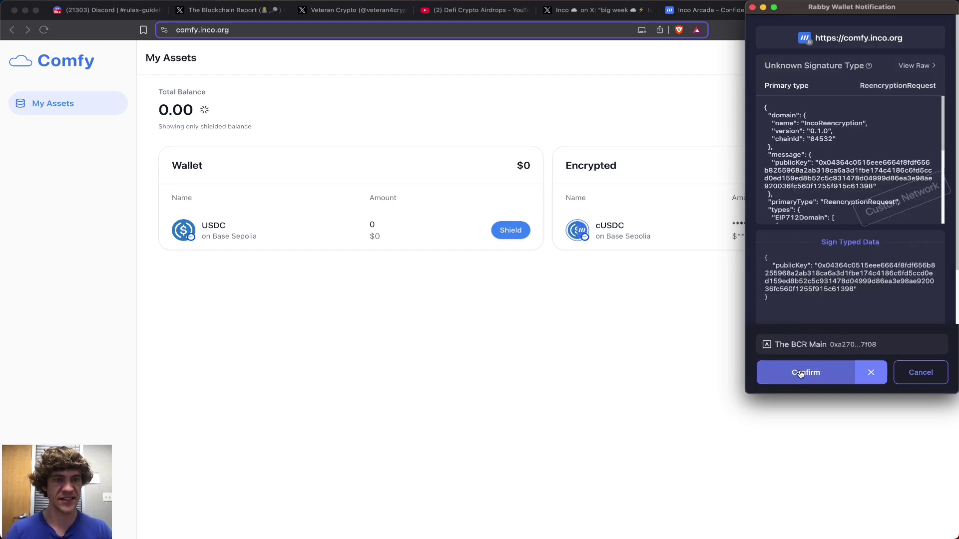
pyautogui.click(801, 374)
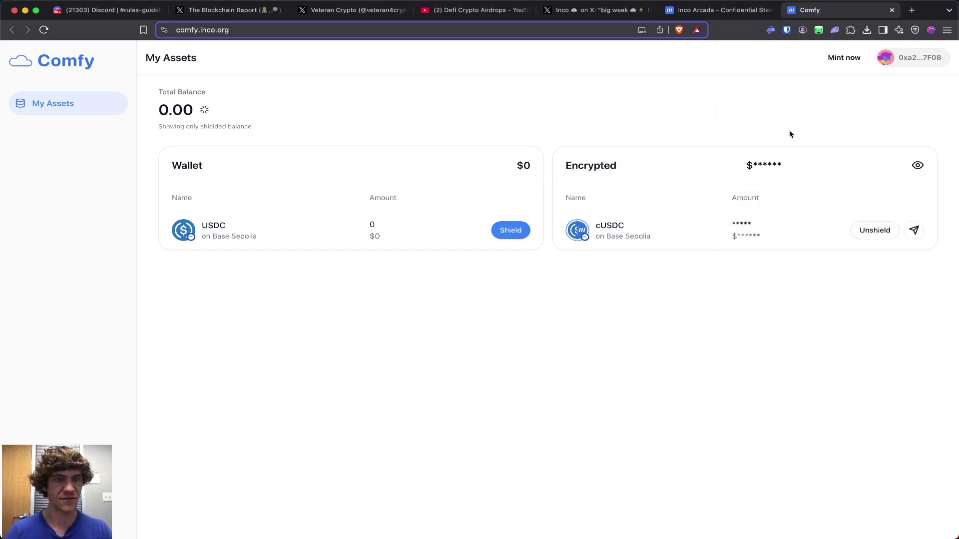
# Submit a cUSDC unshield, passing the ScamSniffer check and signing it in Rabby
pyautogui.click(879, 230)
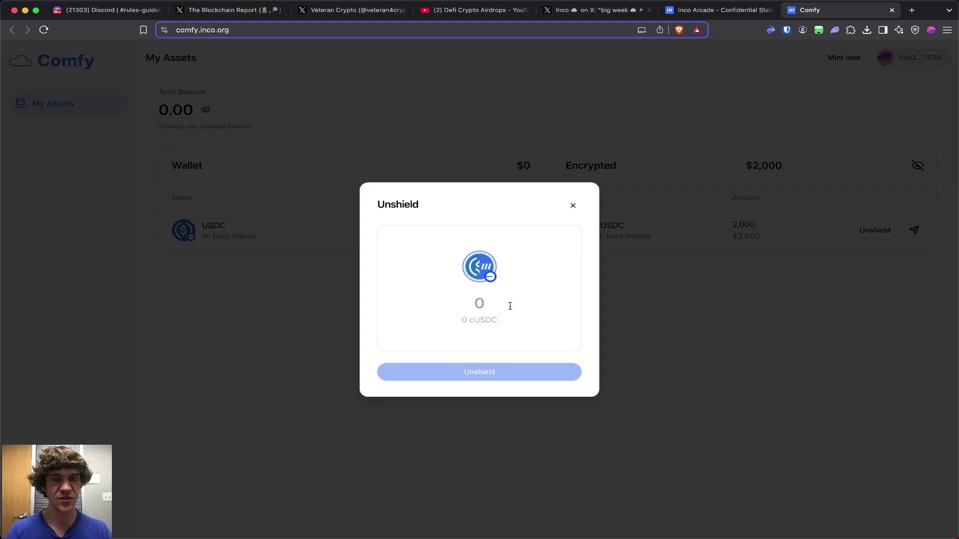
pyautogui.click(509, 372)
pyautogui.click(516, 340)
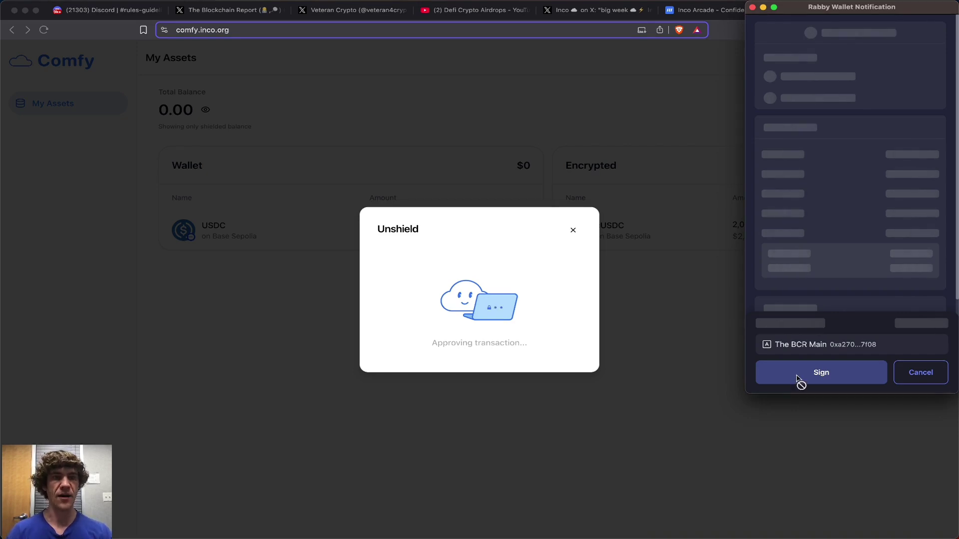
pyautogui.click(798, 378)
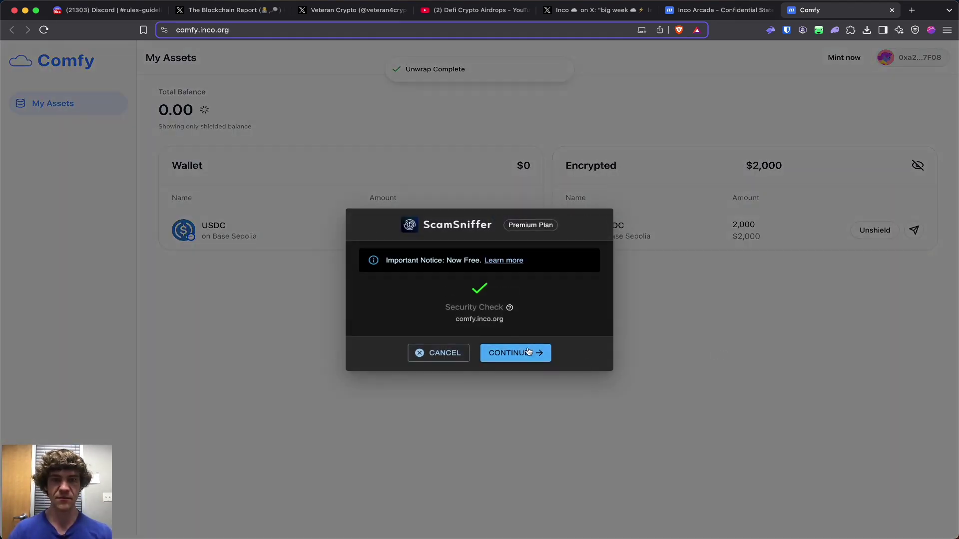
# Clear the security check and sign the balance reveal, which still shows 2,000 cUSDC
pyautogui.click(528, 352)
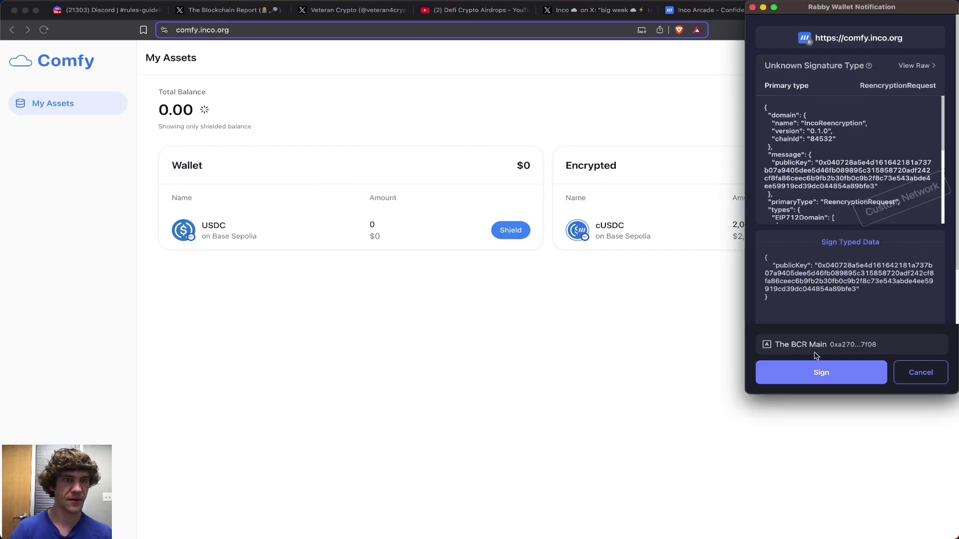
pyautogui.click(815, 375)
pyautogui.click(816, 375)
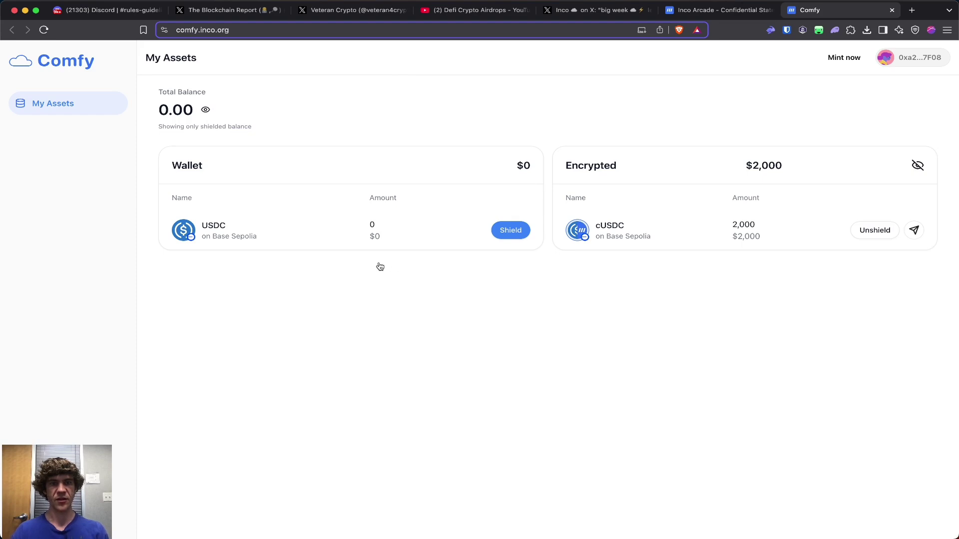
# Reload Comfy and retry the unshield, clearing ScamSniffer and signing it in Rabby
pyautogui.press('super+r')
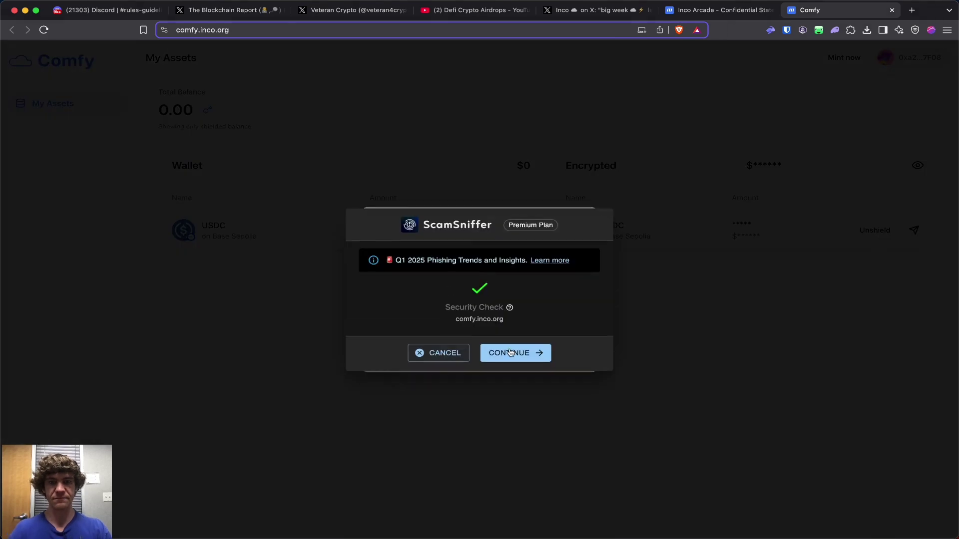
pyautogui.click(512, 350)
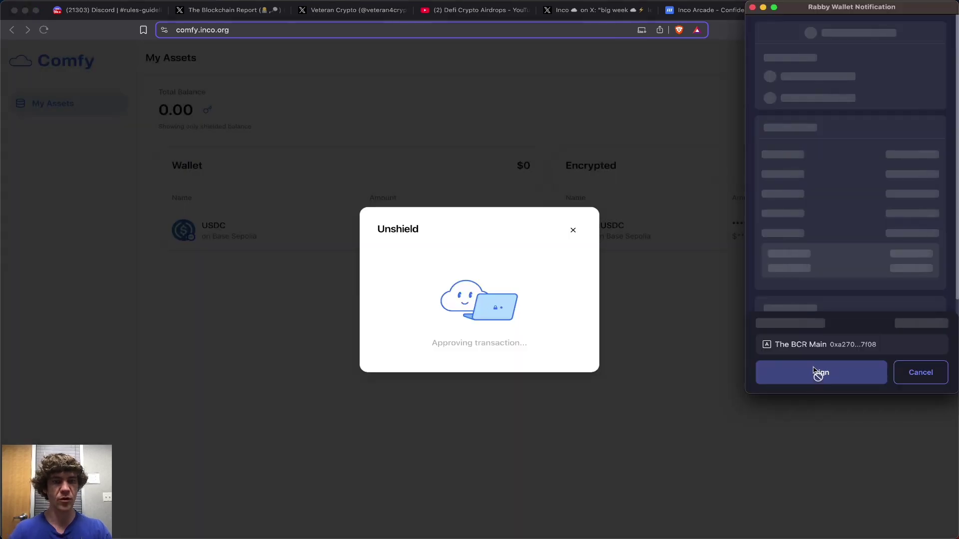
pyautogui.click(819, 373)
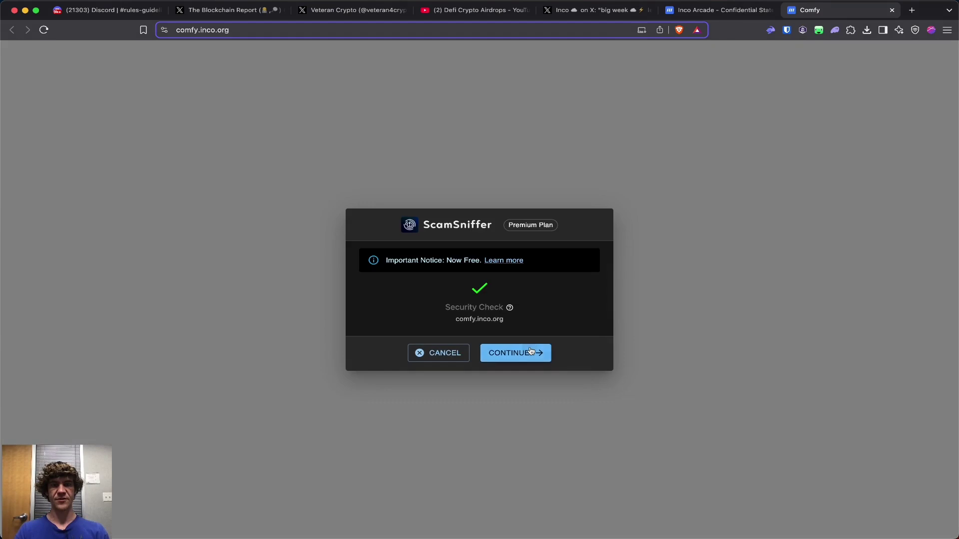
# Sign the balance reveal and another unshield transaction; cUSDC still reads 2,000
pyautogui.click(528, 350)
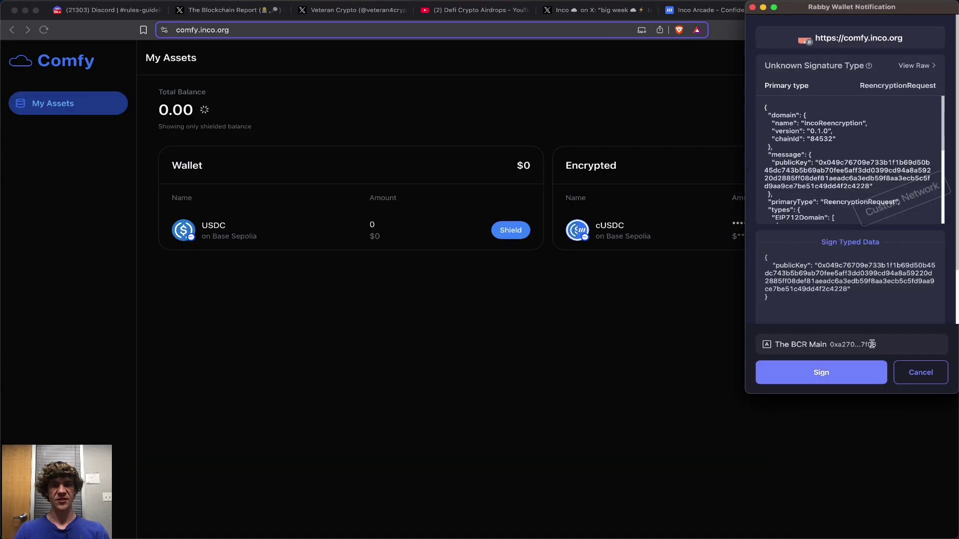
pyautogui.click(817, 377)
pyautogui.click(817, 377)
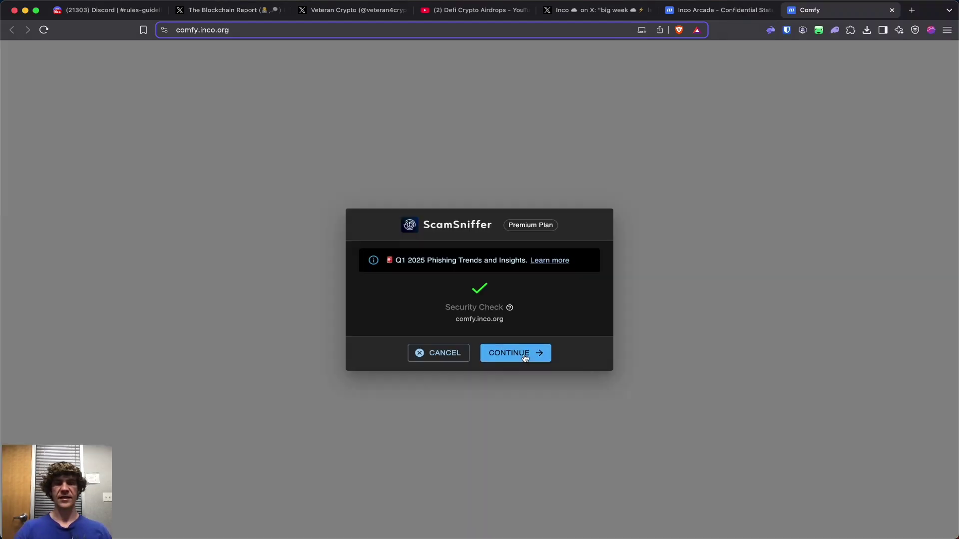
pyautogui.click(524, 354)
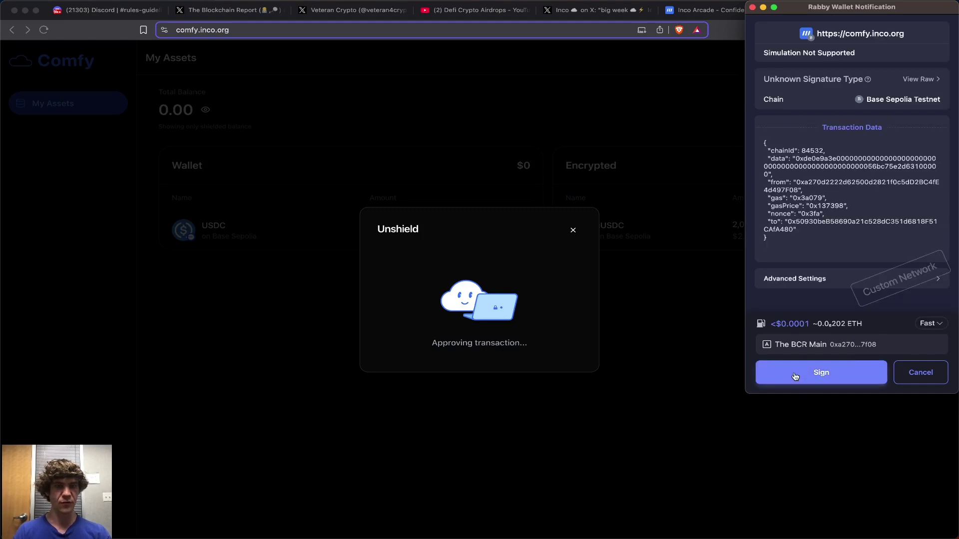
pyautogui.click(803, 377)
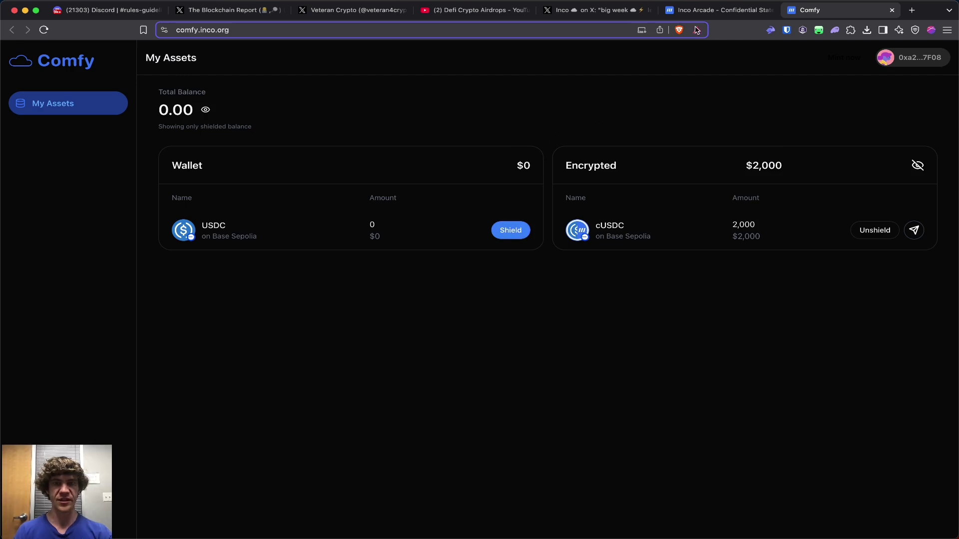
# Launch Hangman from Inco Experiences, then disconnect the wallet from Comfy
pyautogui.click(720, 11)
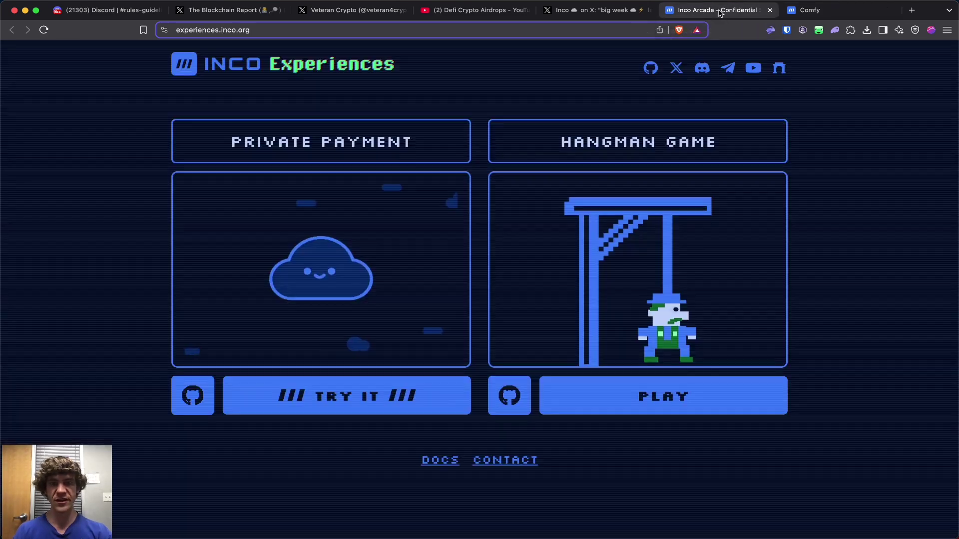
pyautogui.click(660, 396)
pyautogui.click(818, 9)
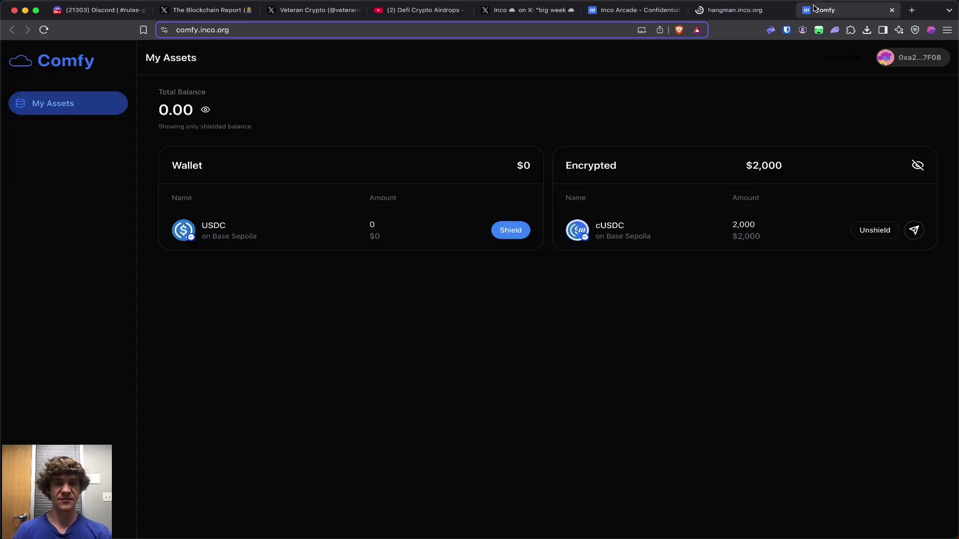
pyautogui.click(921, 61)
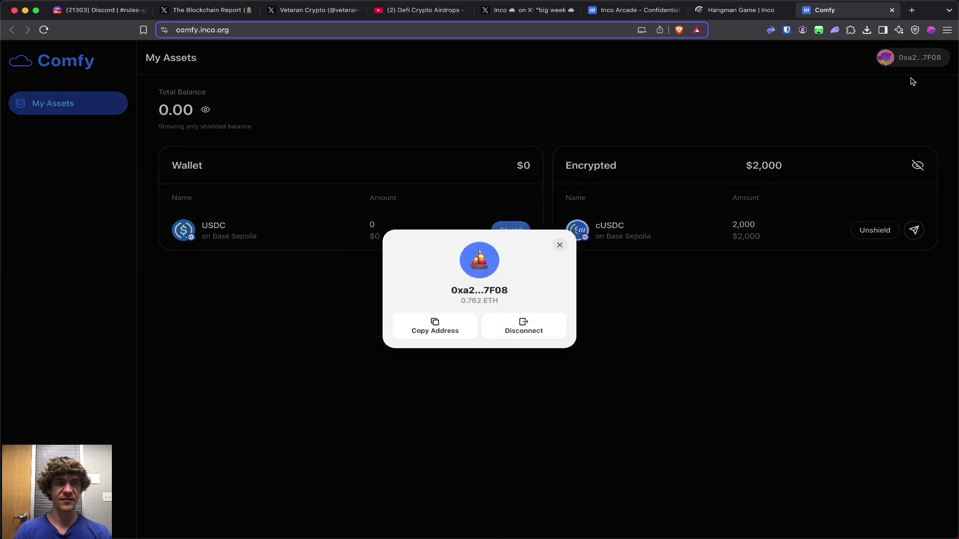
pyautogui.click(538, 331)
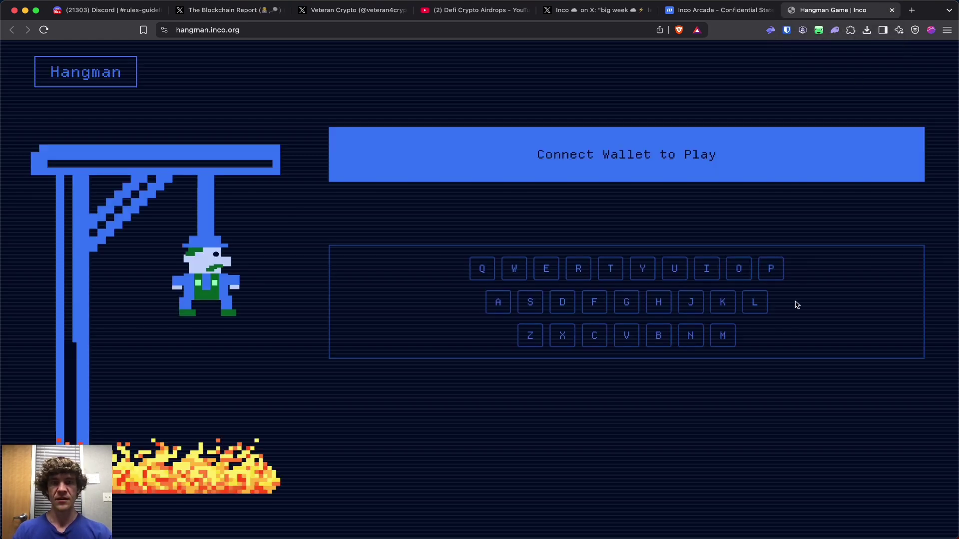
# Connect the Rabby wallet to Hangman and sign the Rabby requests to start a game
pyautogui.click(644, 167)
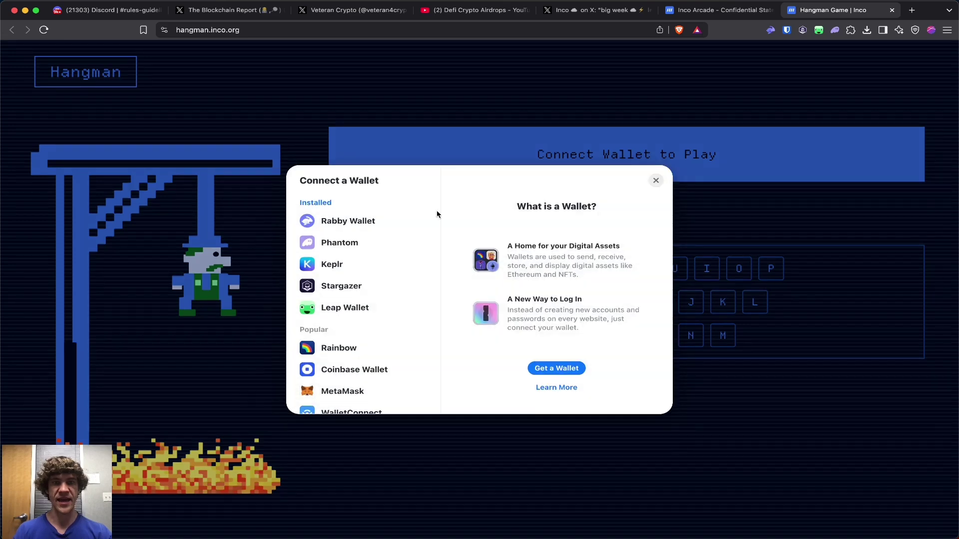
pyautogui.click(425, 220)
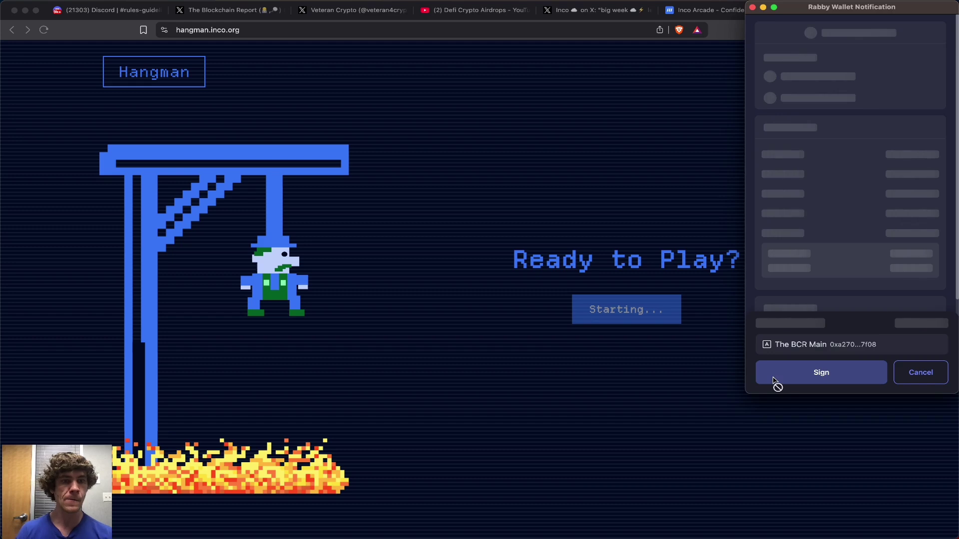
pyautogui.click(774, 382)
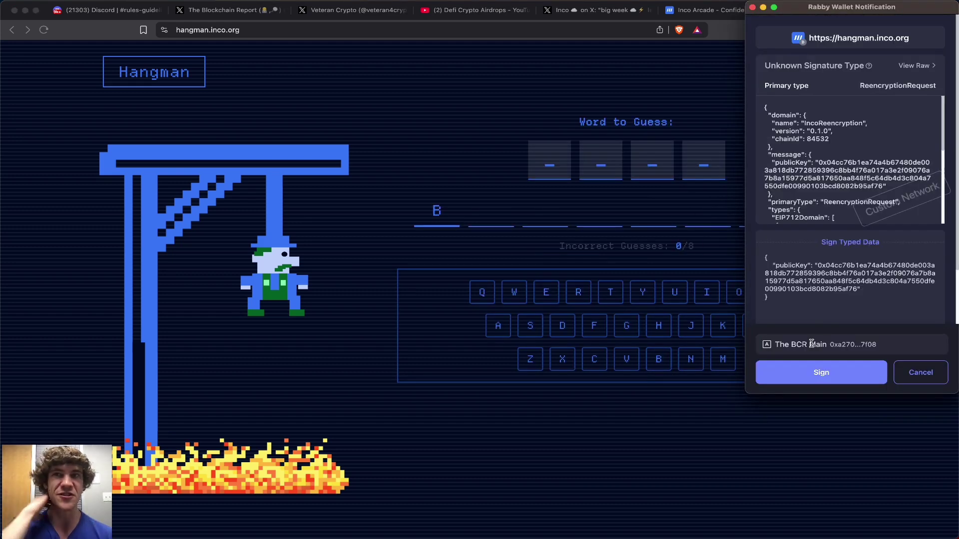
pyautogui.click(812, 374)
pyautogui.click(811, 375)
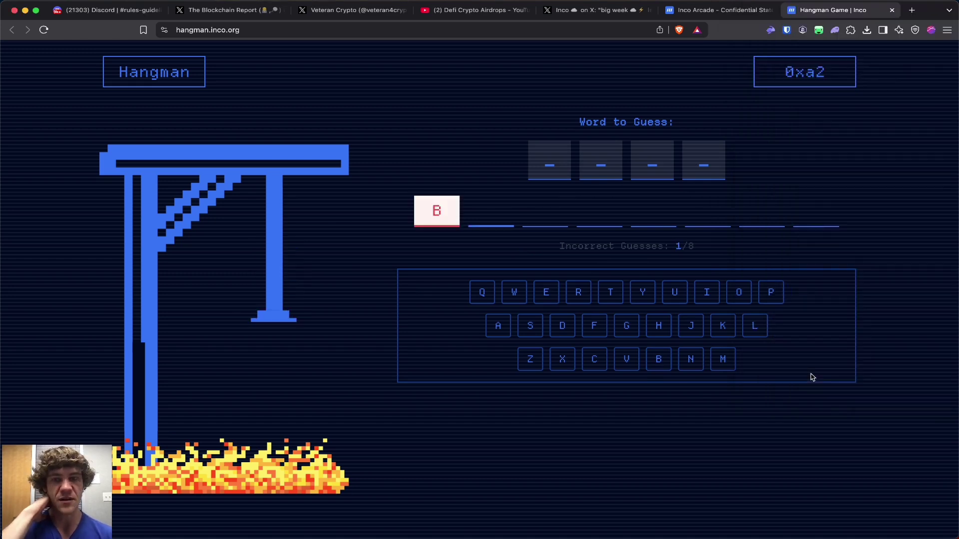
# Guess L, signing and confirming the guess and re-encryption requests in Rabby
pyautogui.press('l')
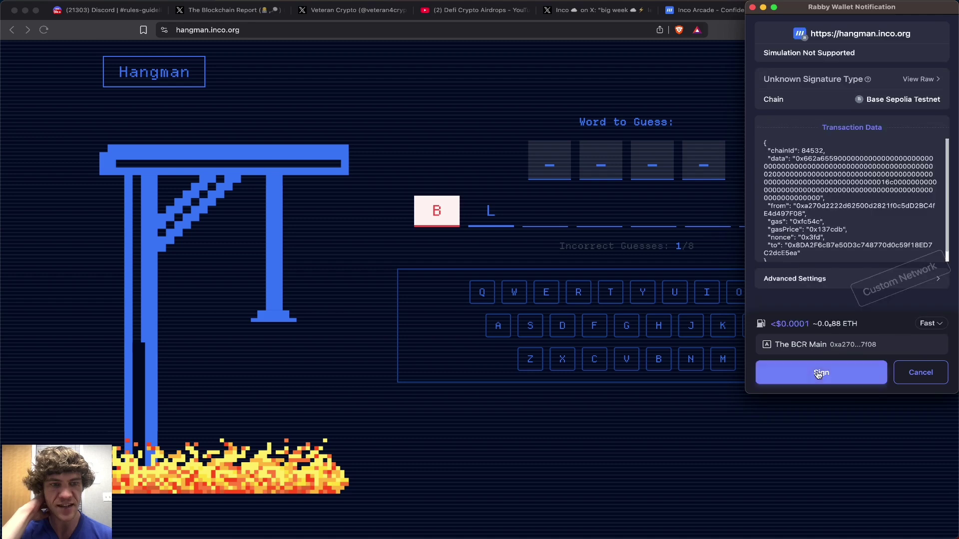
pyautogui.click(819, 374)
pyautogui.click(819, 375)
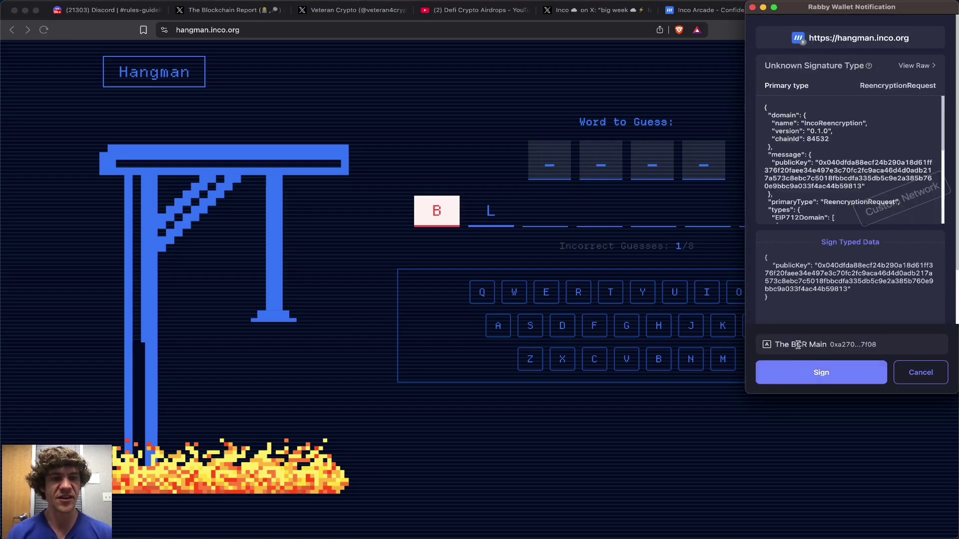
pyautogui.click(827, 379)
pyautogui.click(829, 379)
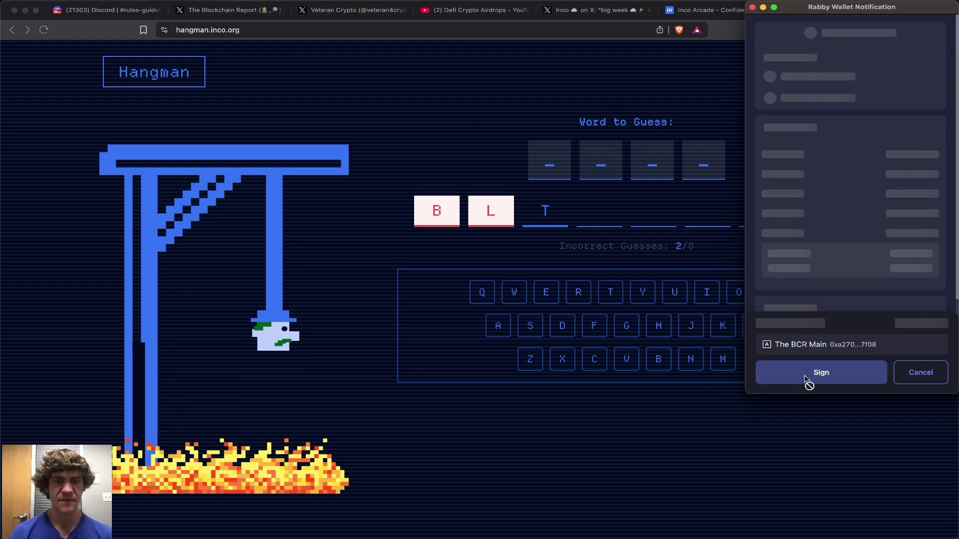
# Approve the T guess and its re-encryption past ScamSniffer, then enter A as the next guess
pyautogui.click(805, 379)
pyautogui.click(806, 378)
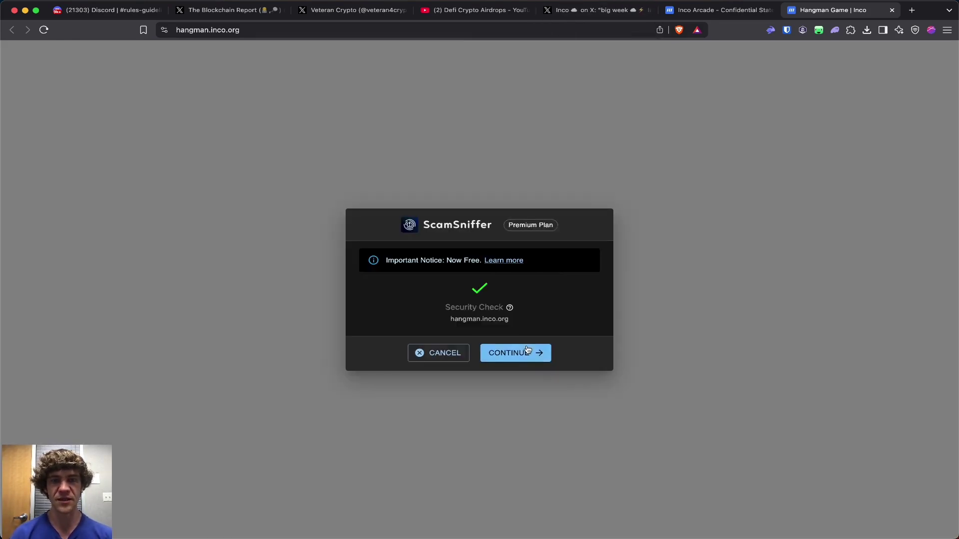
pyautogui.click(526, 345)
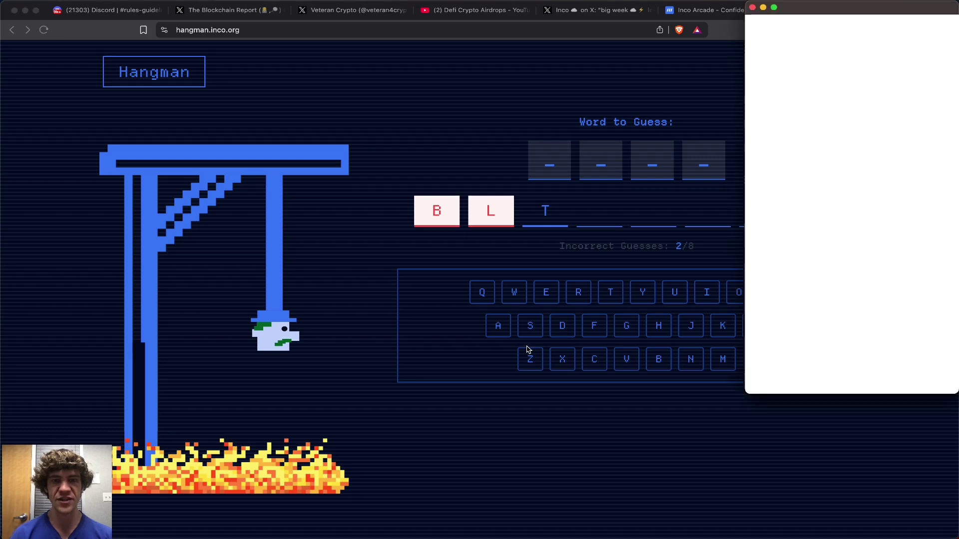
pyautogui.click(813, 370)
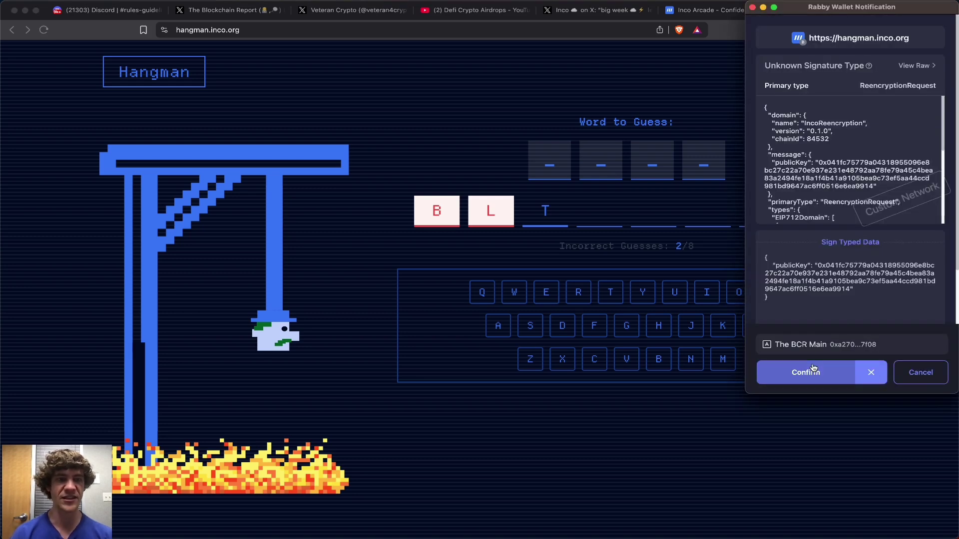
pyautogui.click(812, 369)
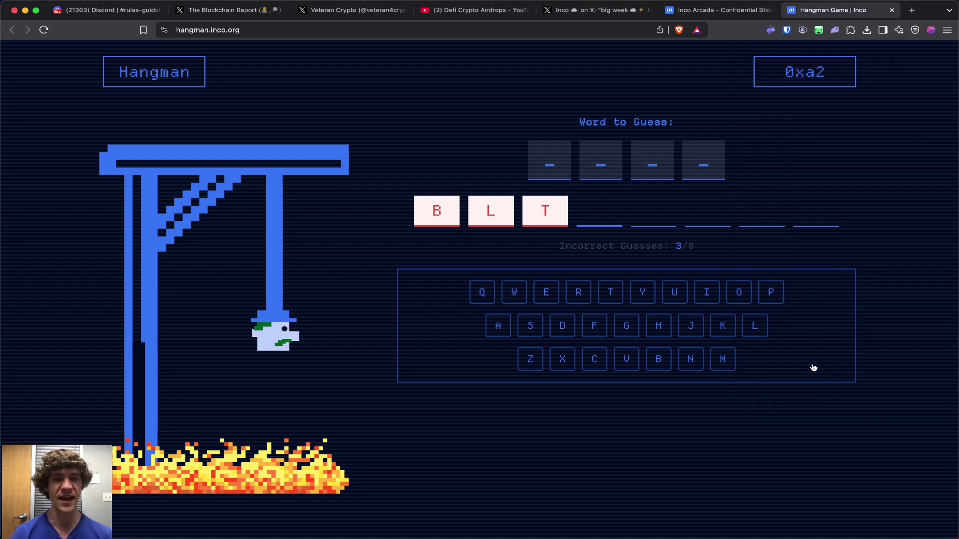
pyautogui.write('a')
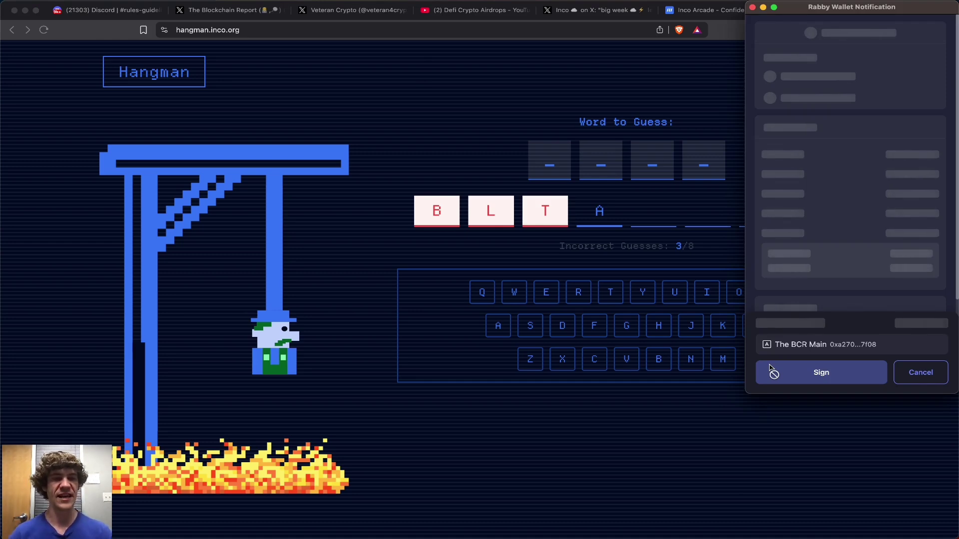
# Sign and confirm the A guess, then guess I and approve it in Rabby
pyautogui.click(779, 372)
pyautogui.click(783, 372)
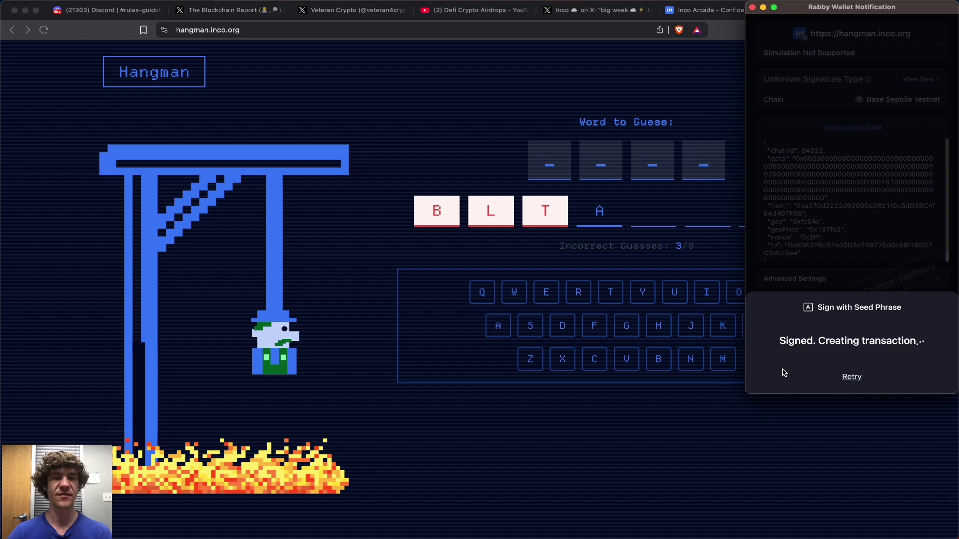
pyautogui.press('i')
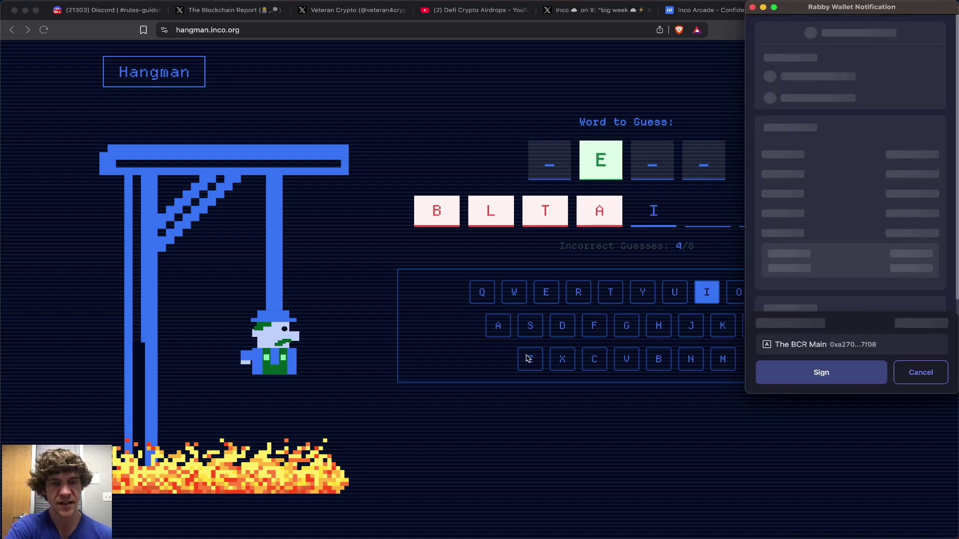
pyautogui.click(824, 374)
pyautogui.click(824, 374)
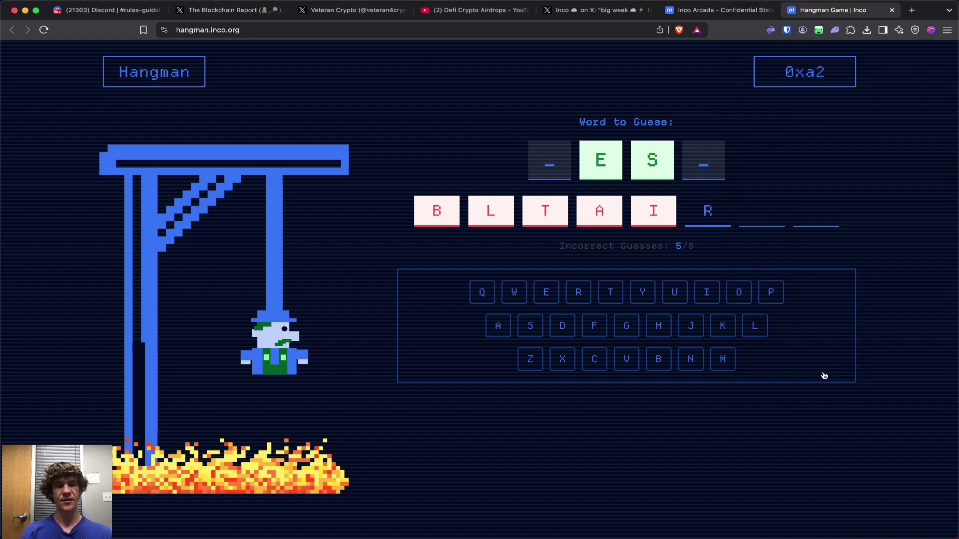
# Guess O and H, passing ScamSniffer and signing in Rabby, to solve the word
pyautogui.press('o')
pyautogui.click(605, 368)
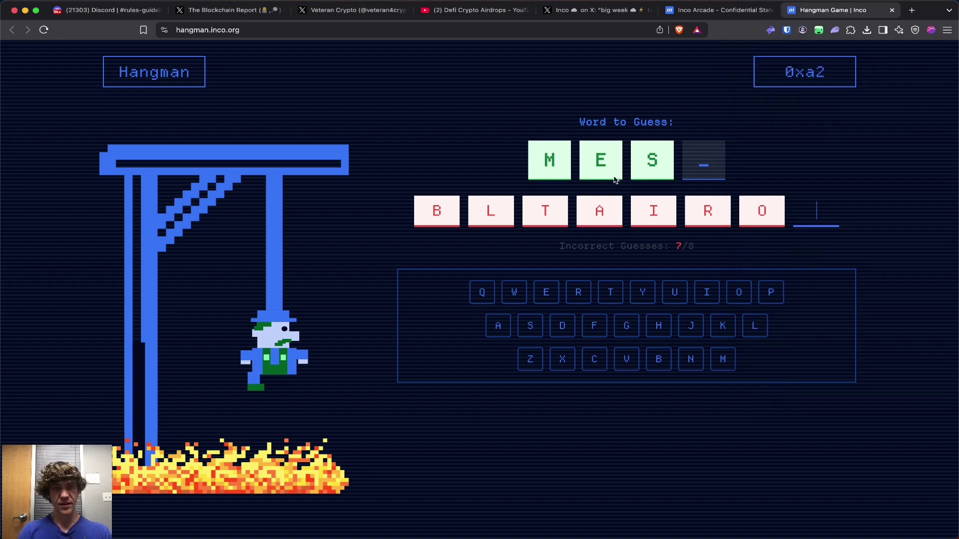
pyautogui.click(664, 328)
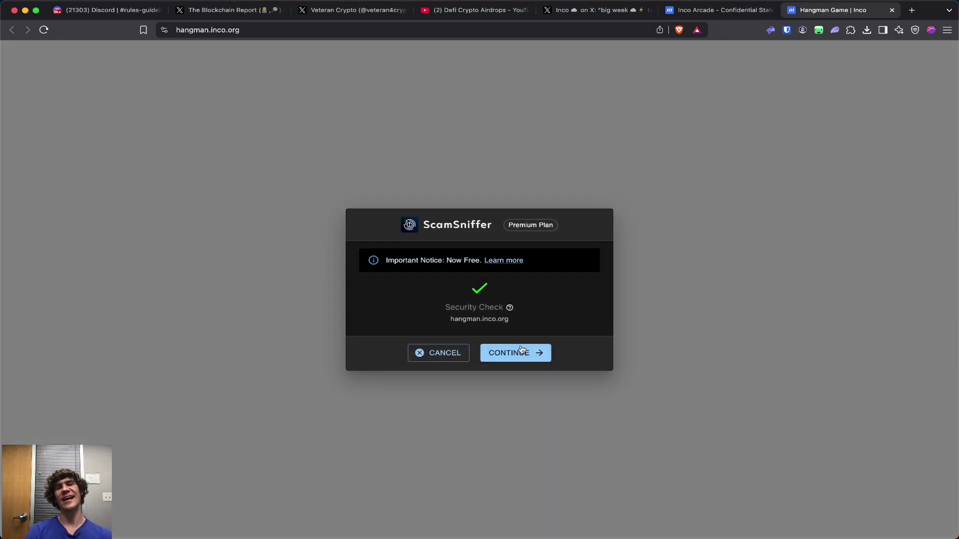
pyautogui.click(519, 355)
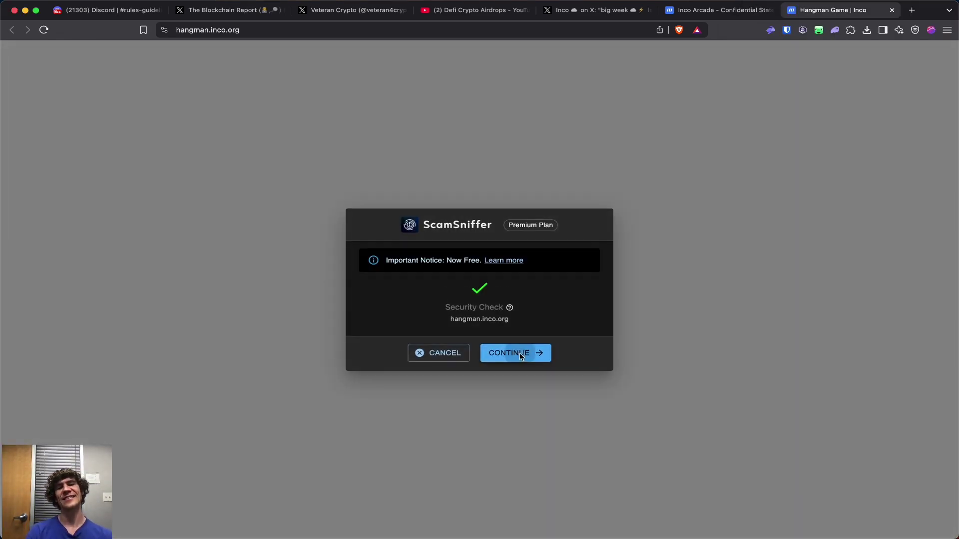
pyautogui.click(812, 368)
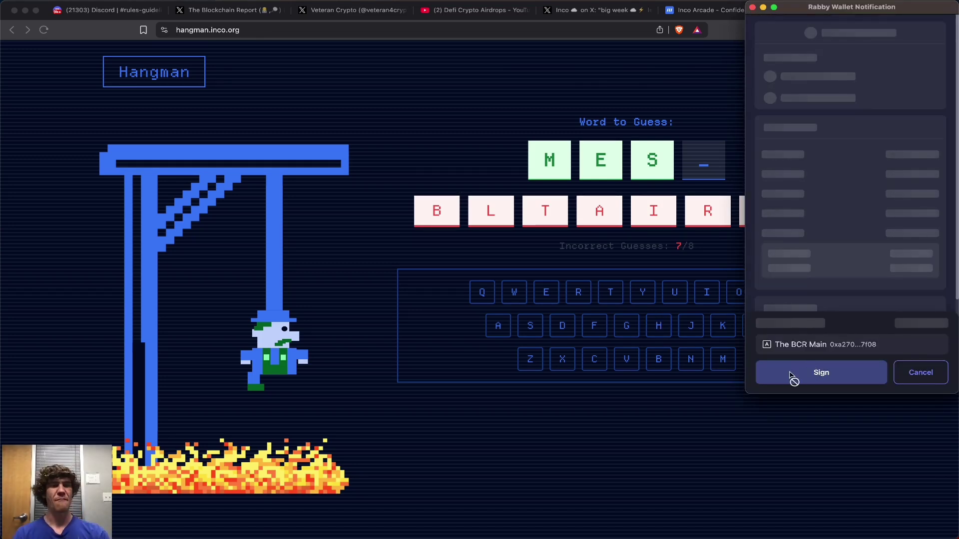
pyautogui.click(792, 374)
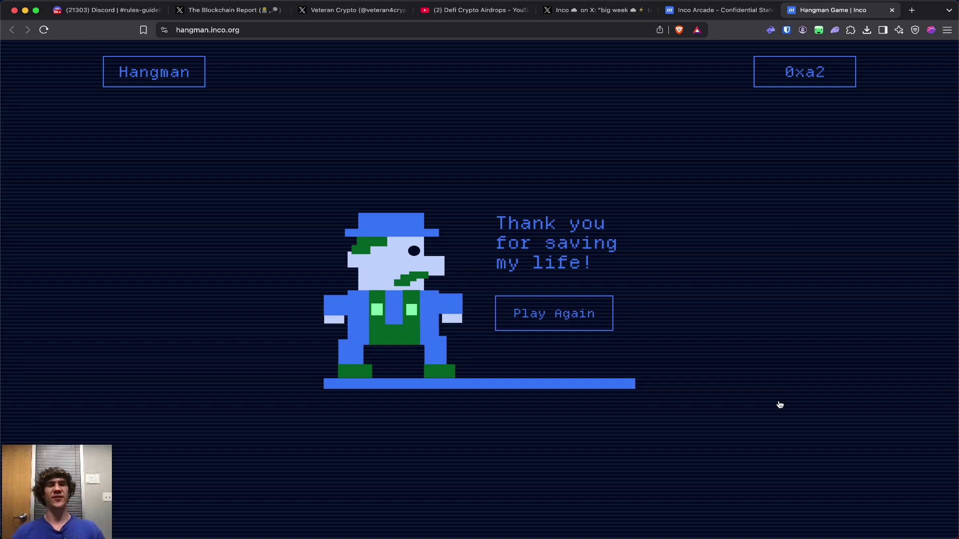
# Reset Hangman with Play Again and return to the INCO Experiences page
pyautogui.click(583, 316)
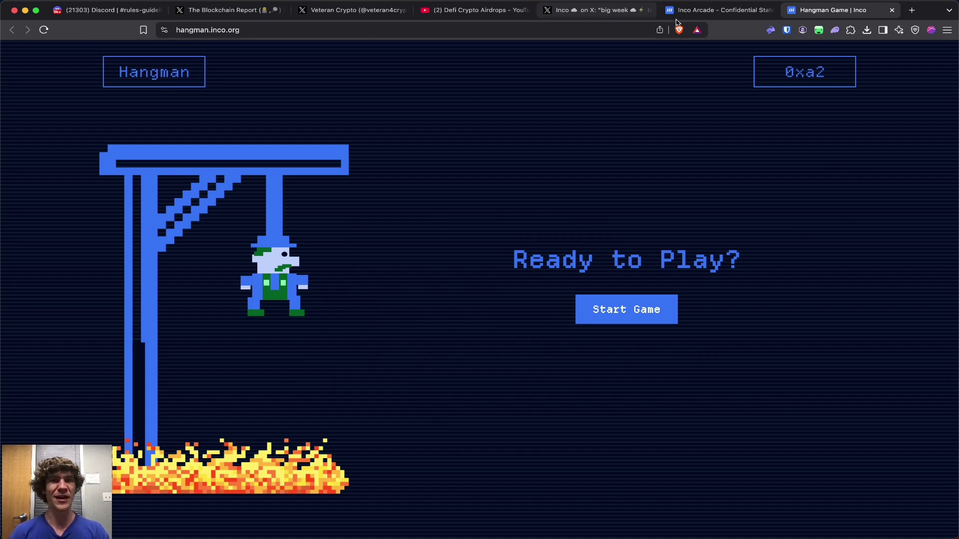
pyautogui.click(719, 10)
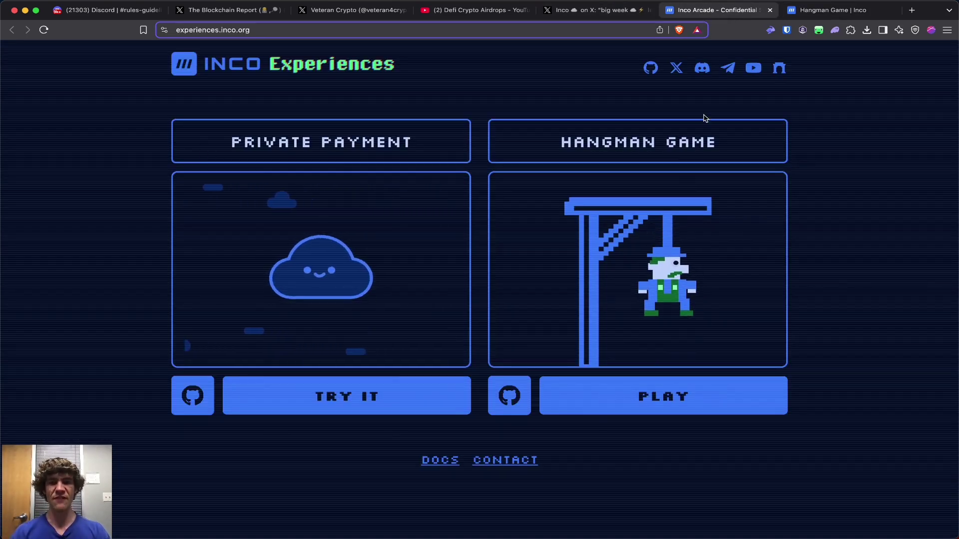
# Return to Inco's X post and scroll up to the 'big week' thread opener
pyautogui.click(594, 10)
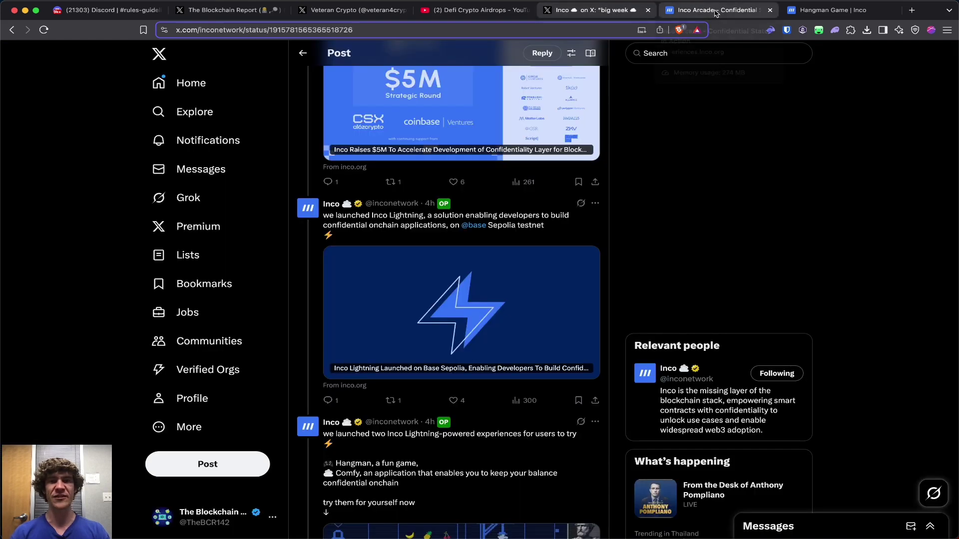
pyautogui.scroll(10, 580, 194)
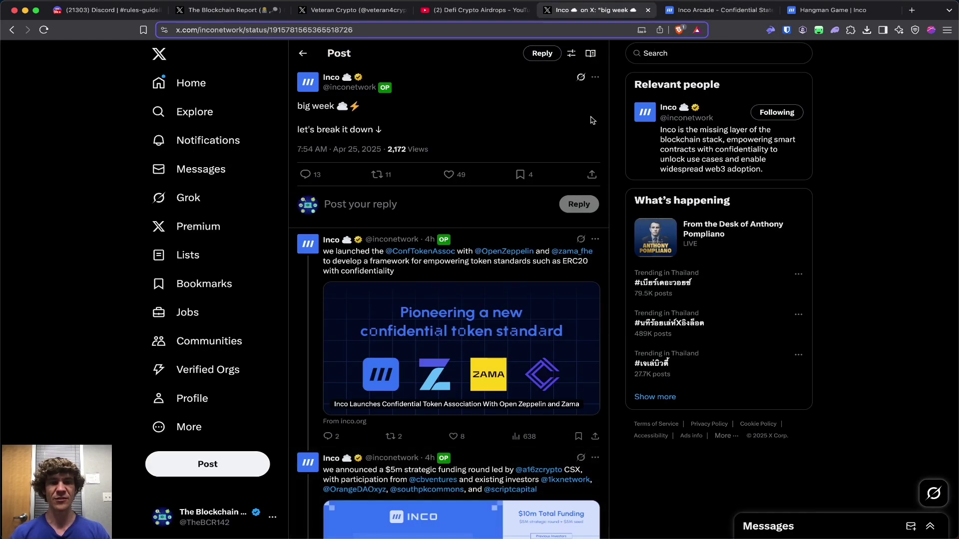